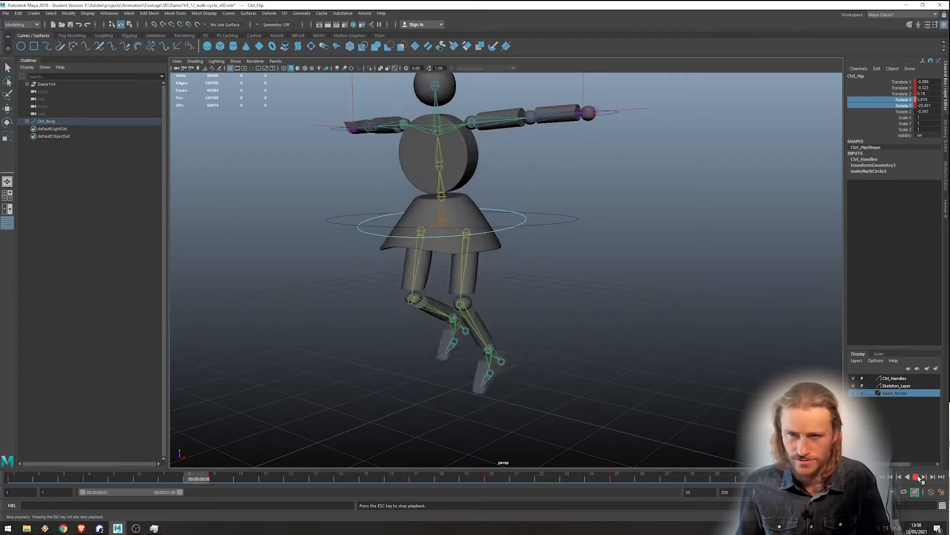
Stop the walk cycle playback and examine the character's torso and hips at frame 1 from several angles
{"action": "left_click", "coordinate": [919, 477]}
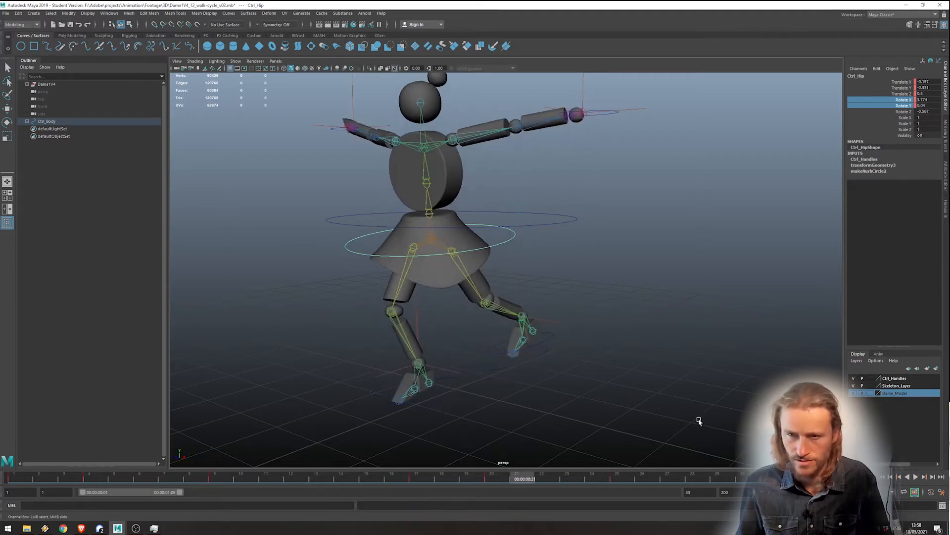
{"action": "left_click_drag", "start_coordinate": [439, 171], "coordinate": [510, 246], "text": "alt"}
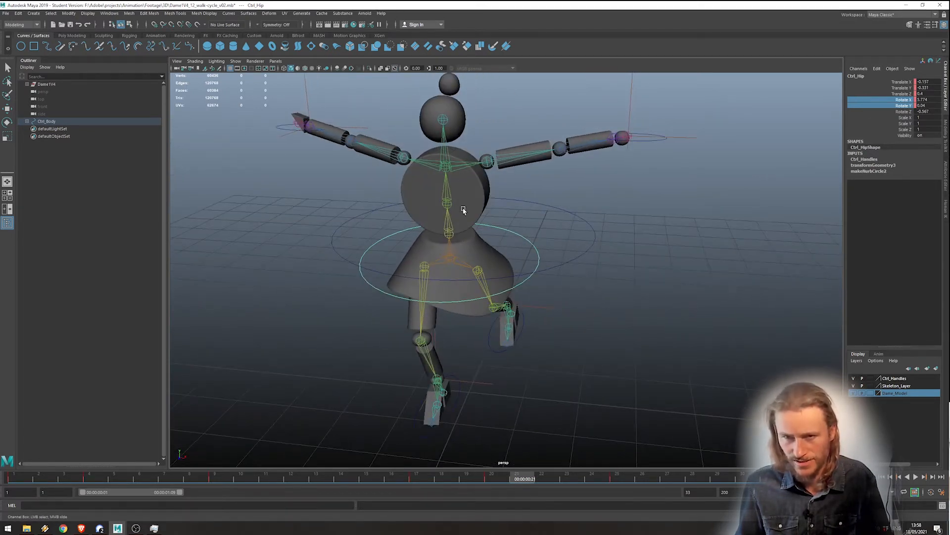
{"action": "left_click_drag", "start_coordinate": [466, 184], "coordinate": [482, 279], "text": "alt"}
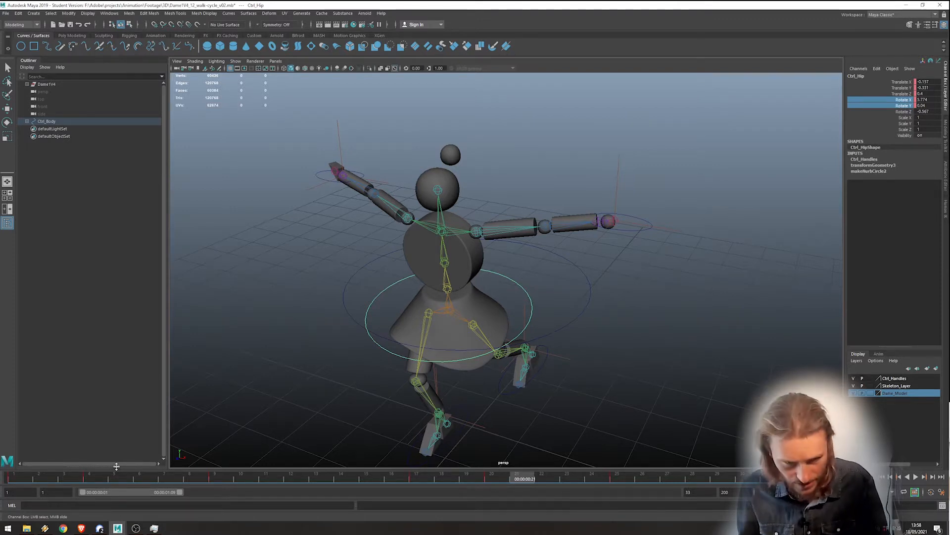
{"action": "left_click", "coordinate": [62, 480]}
{"action": "key", "text": "alt+v"}
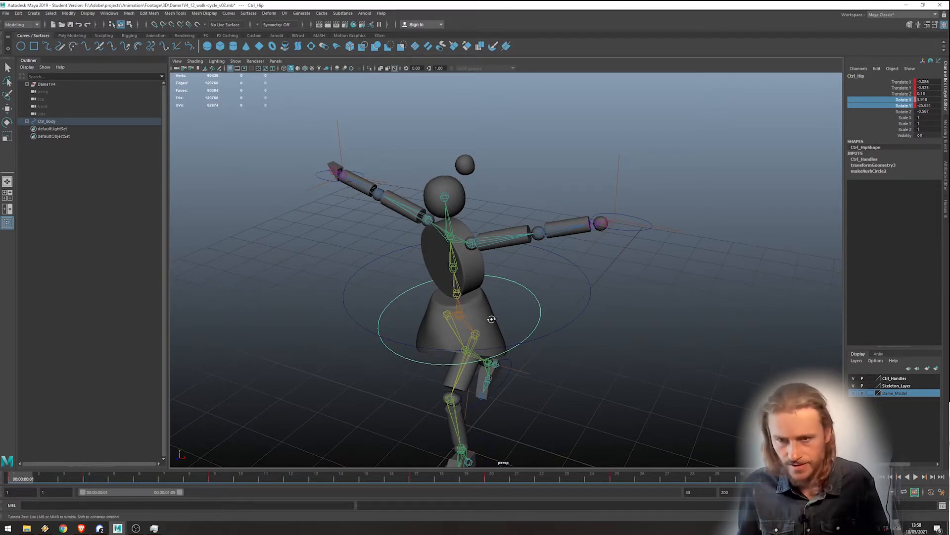
{"action": "left_click_drag", "start_coordinate": [490, 317], "coordinate": [520, 318], "text": "alt"}
{"action": "middle_click_drag", "start_coordinate": [520, 317], "coordinate": [485, 334], "text": "alt"}
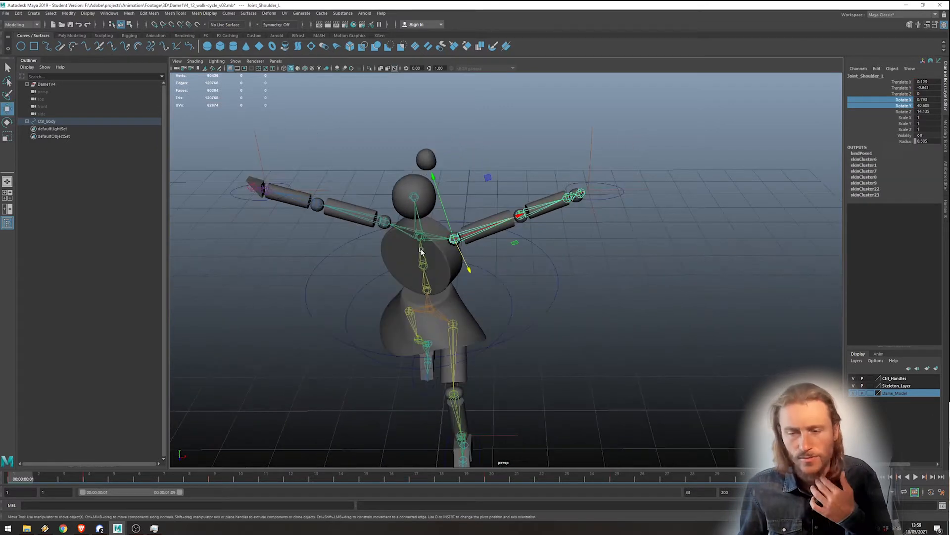
Try rotating Joint_spine_02 about its X axis at frame 1, undo the rotation and deselect the joint
{"action": "left_click", "coordinate": [422, 261]}
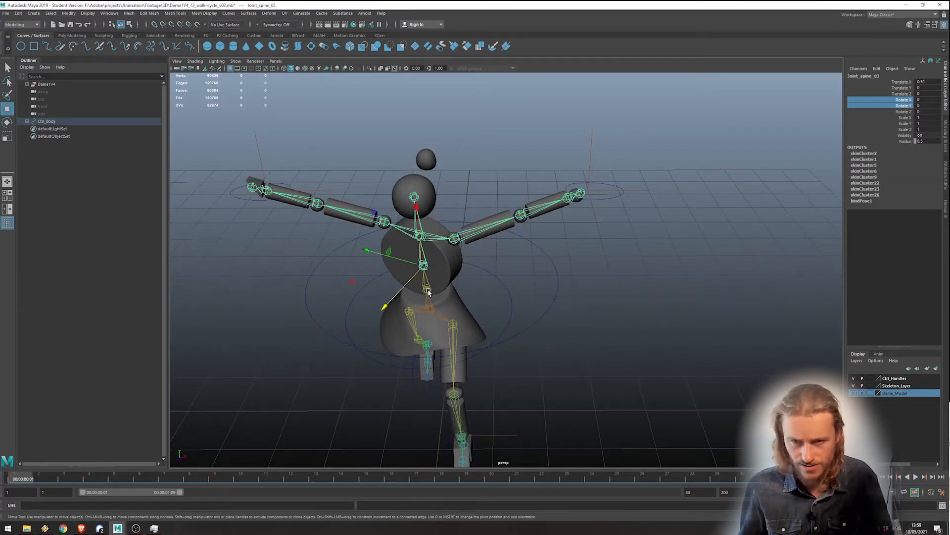
{"action": "left_click", "coordinate": [428, 291]}
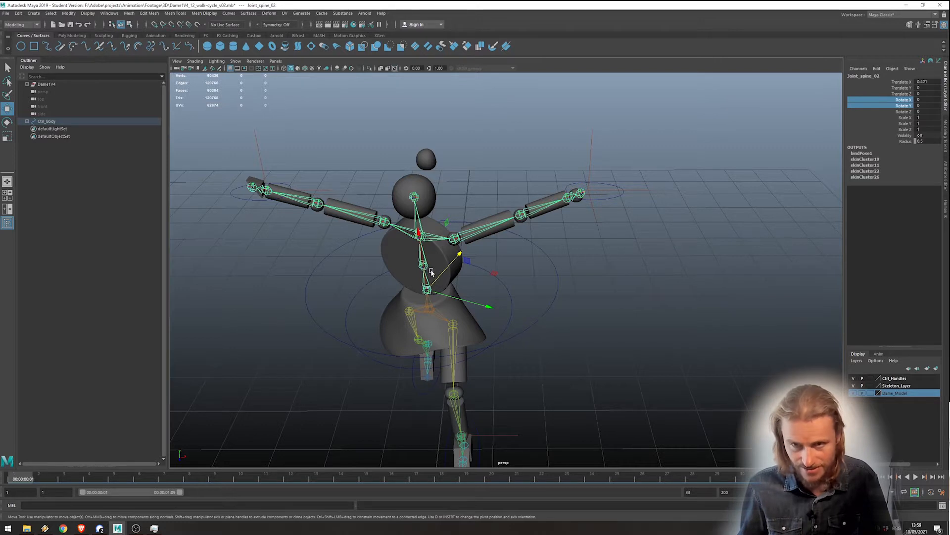
{"action": "key", "text": "e"}
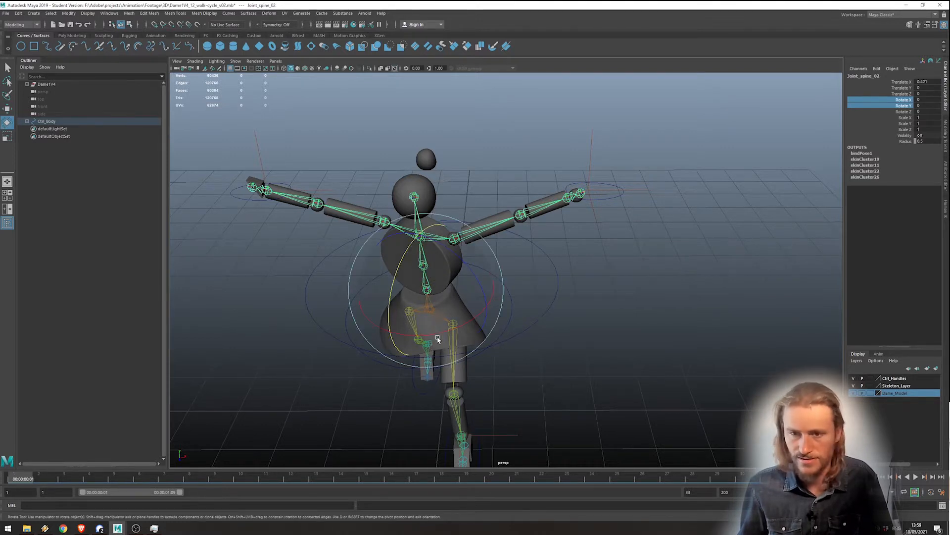
{"action": "left_click_drag", "start_coordinate": [438, 339], "coordinate": [474, 300]}
{"action": "key", "text": "ctrl+z"}
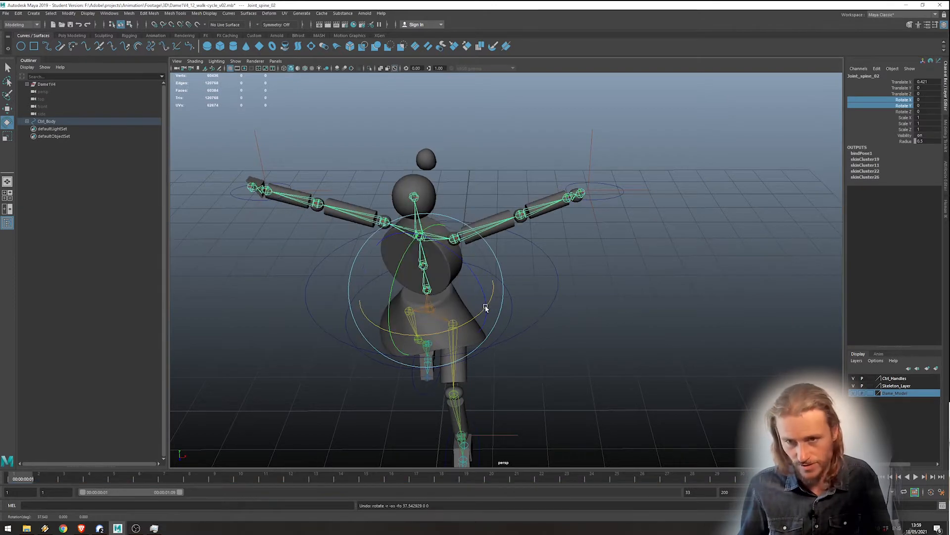
{"action": "left_click", "coordinate": [662, 273]}
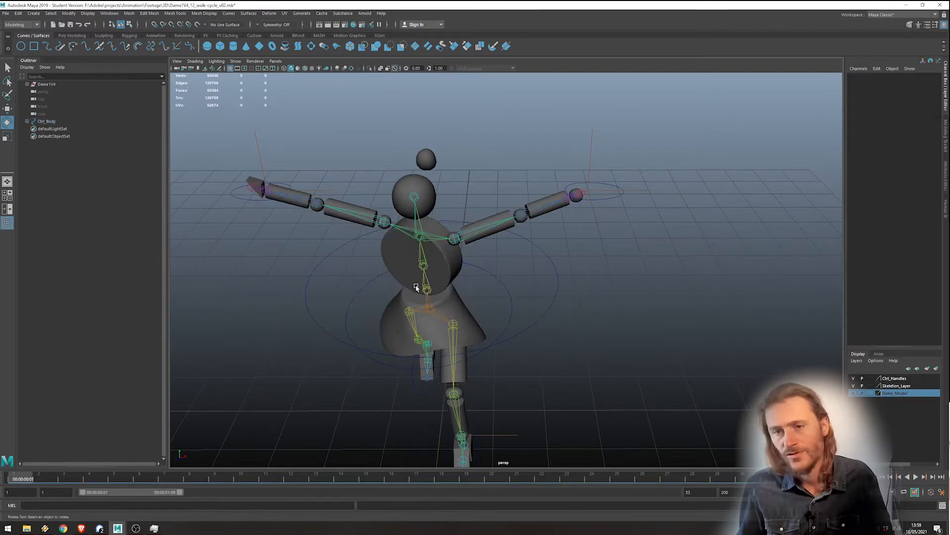
{"action": "left_click", "coordinate": [553, 282]}
{"action": "left_click", "coordinate": [594, 305]}
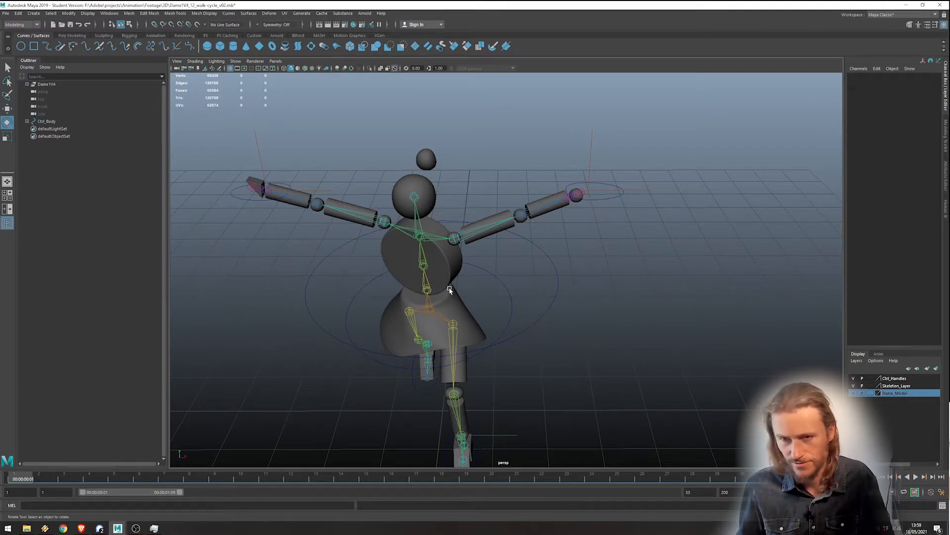
Rotate Joint_spine_02 at frame 1 to a Rotate X of about 37.023 so the chest faces forward, and key that channel
{"action": "left_click", "coordinate": [428, 290]}
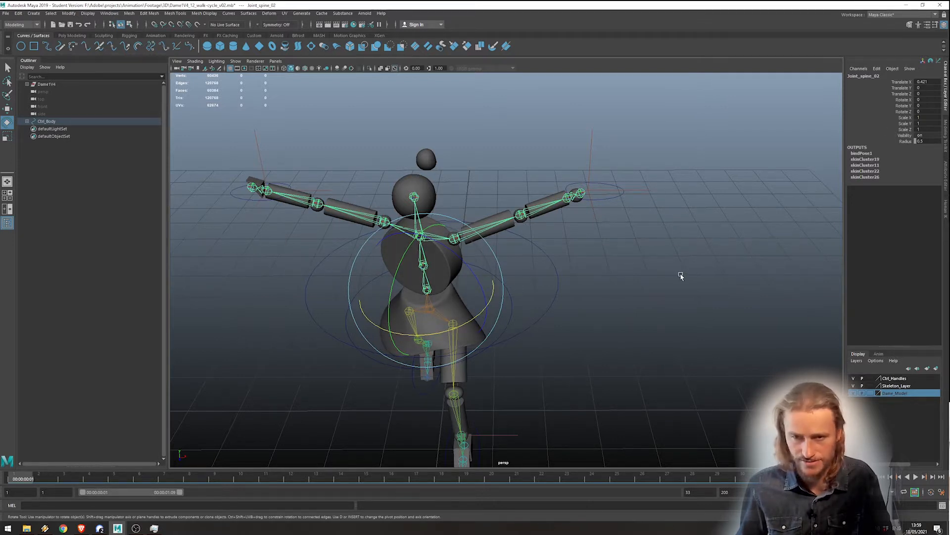
{"action": "left_click_drag", "start_coordinate": [462, 325], "coordinate": [492, 312]}
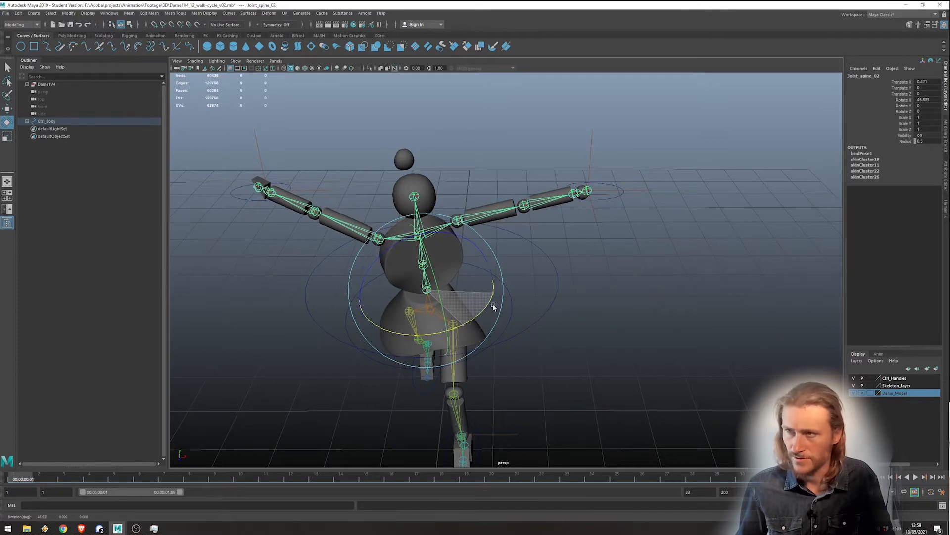
{"action": "scroll", "coordinate": [494, 319], "scroll_direction": "up", "scroll_amount": 3}
{"action": "left_click", "coordinate": [904, 100]}
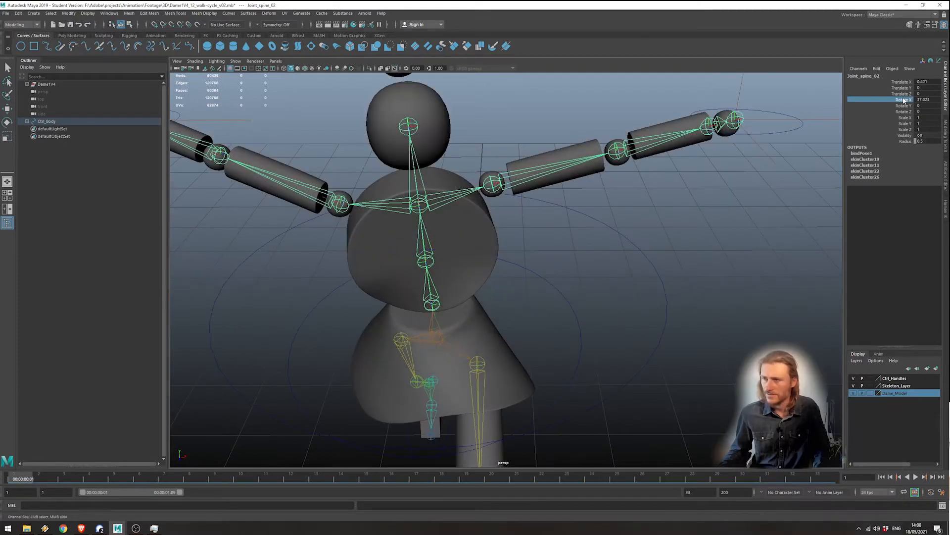
{"action": "right_click", "coordinate": [904, 99]}
{"action": "left_click", "coordinate": [886, 113]}
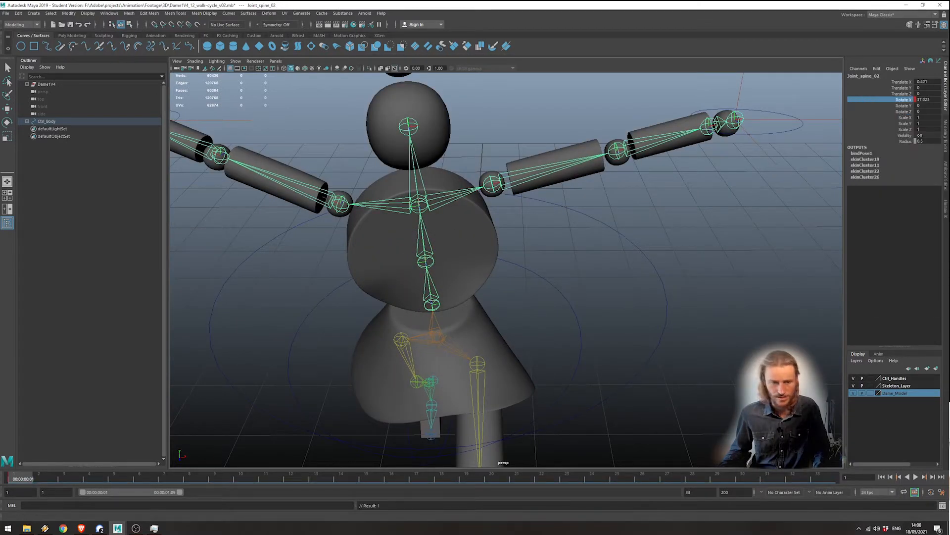
Go to frame 17 and set the Rotate X of Joint_spine_02 to -37.023
{"action": "left_click_drag", "start_coordinate": [32, 481], "coordinate": [416, 483]}
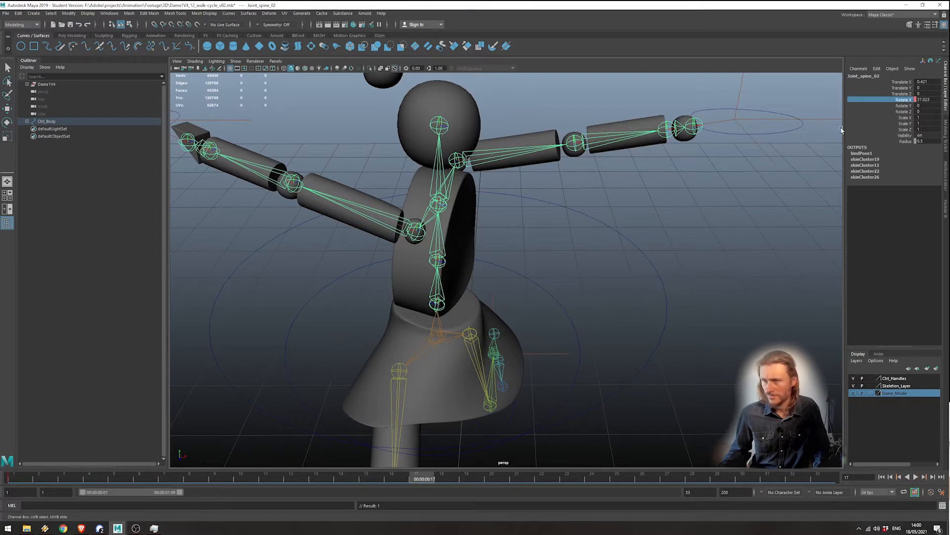
{"action": "double_click", "coordinate": [916, 99]}
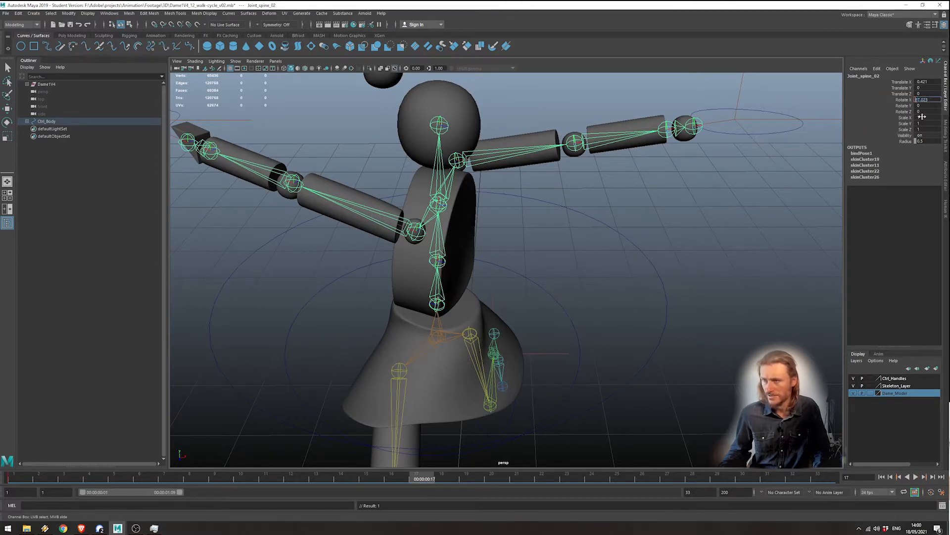
{"action": "type", "text": "-37.023"}
{"action": "key", "text": "Return"}
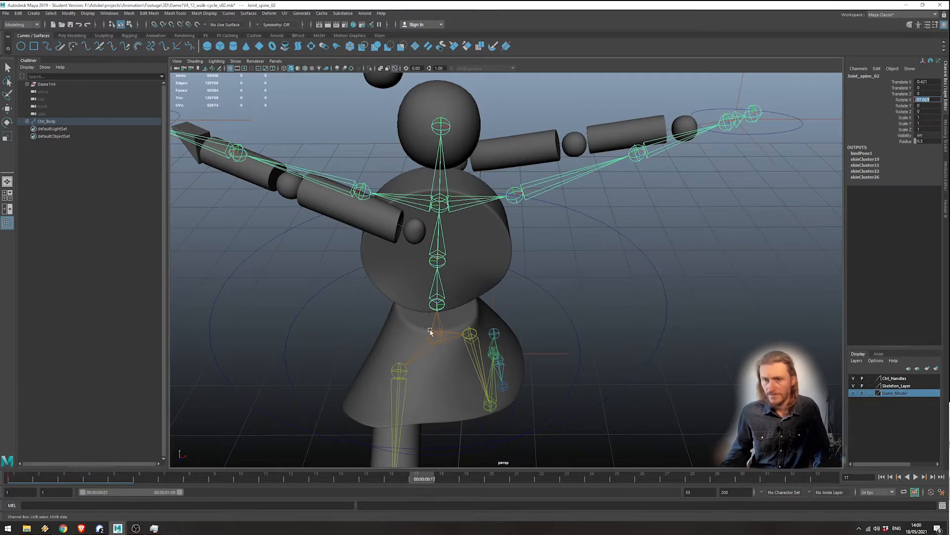
Adjust the Rotate X of Joint_spine_02 at frame 17 to about -57.649 and key it
{"action": "scroll", "coordinate": [540, 321], "scroll_direction": "down", "scroll_amount": 2}
{"action": "left_click_drag", "start_coordinate": [540, 320], "coordinate": [510, 320], "text": "alt"}
{"action": "left_click", "coordinate": [906, 100]}
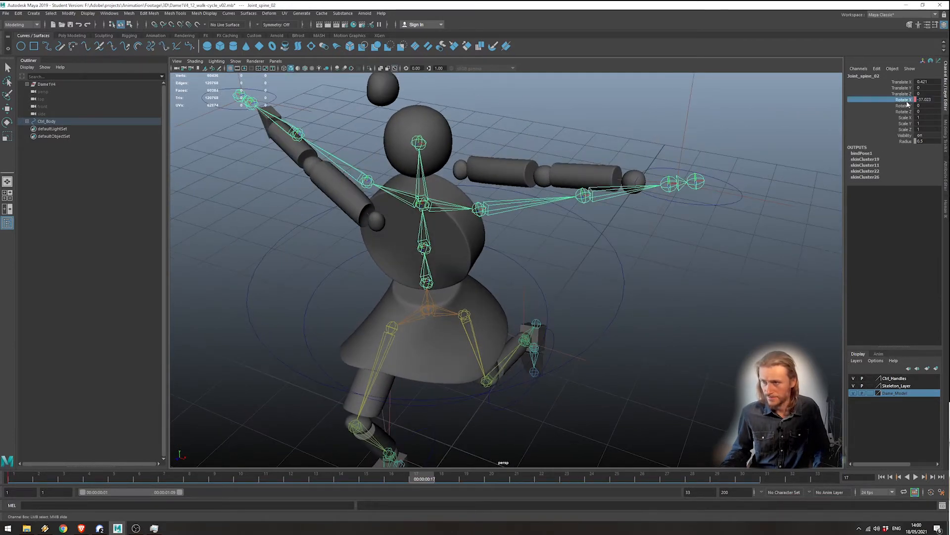
{"action": "middle_click_drag", "start_coordinate": [692, 276], "coordinate": [640, 267]}
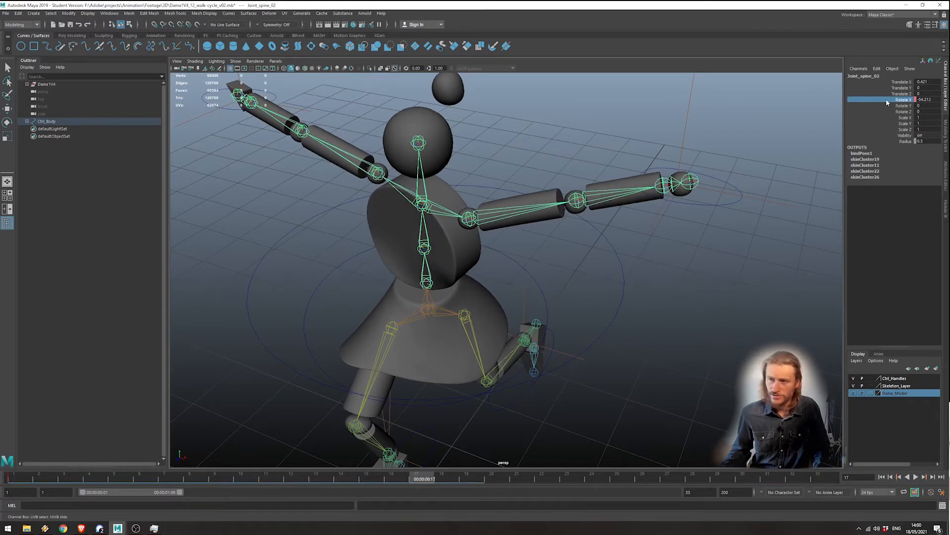
{"action": "middle_click_drag", "start_coordinate": [711, 238], "coordinate": [708, 237]}
{"action": "right_click", "coordinate": [907, 102]}
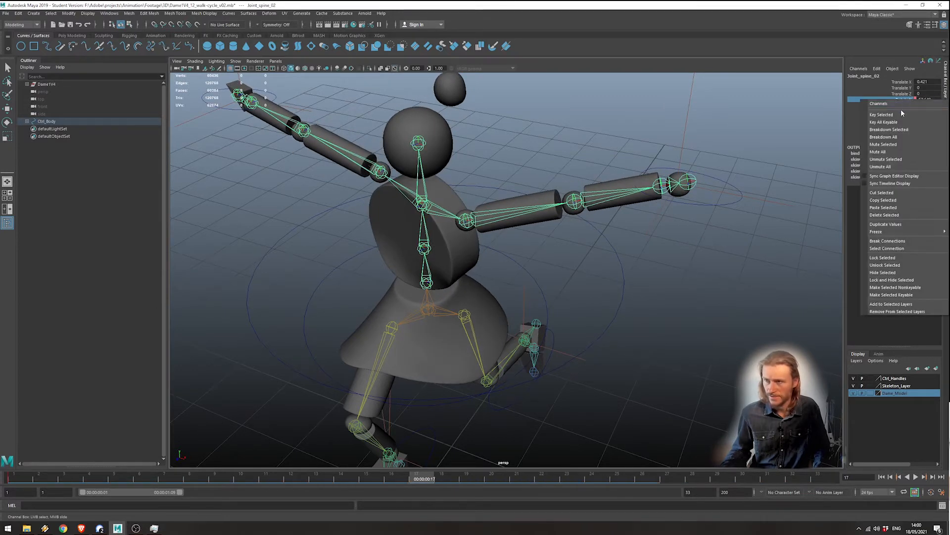
{"action": "left_click", "coordinate": [900, 116]}
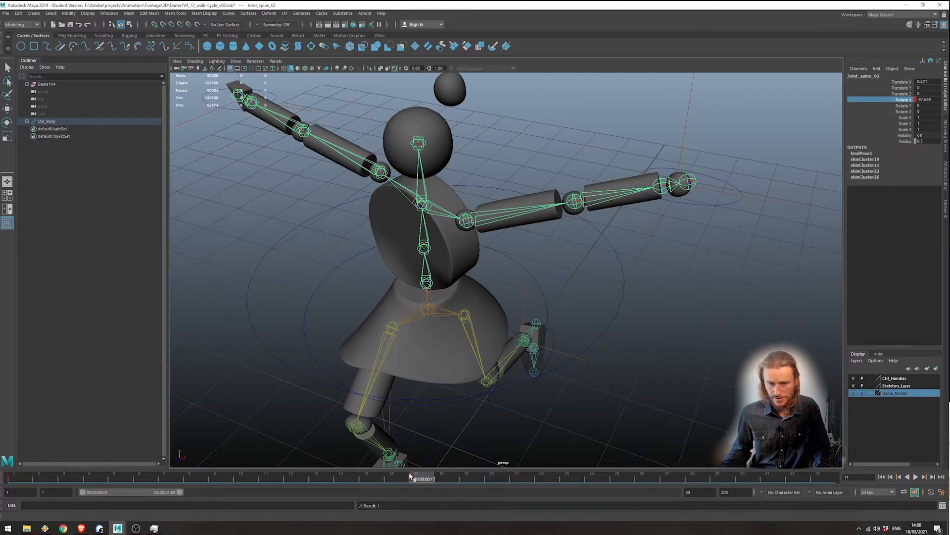
Copy the Joint_spine_02 key from frame 1 and paste it at frame 33 to close the loop
{"action": "left_click", "coordinate": [15, 478]}
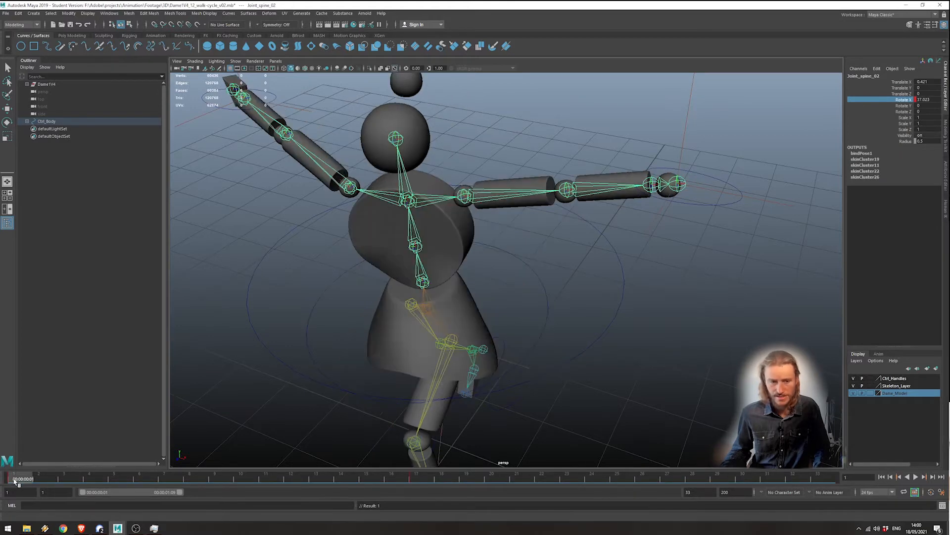
{"action": "right_click", "coordinate": [15, 478]}
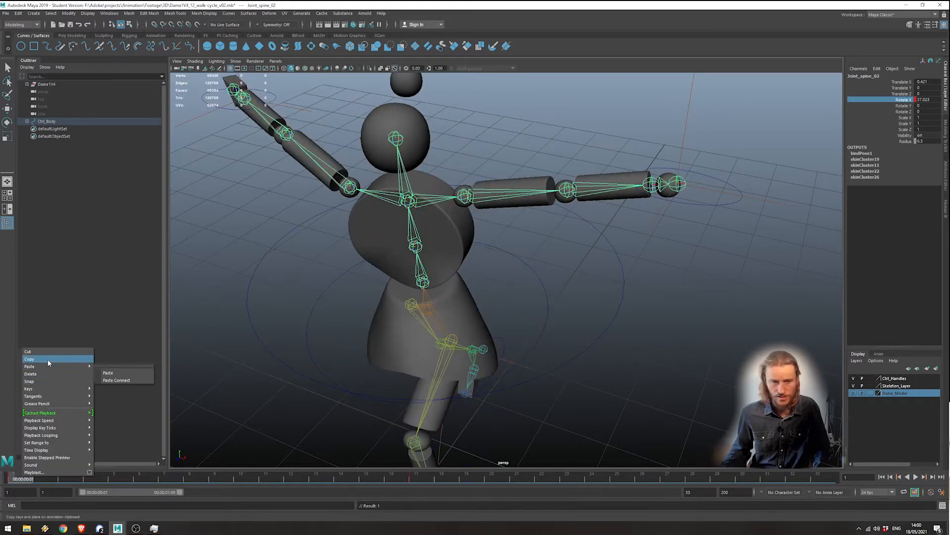
{"action": "left_click", "coordinate": [84, 368]}
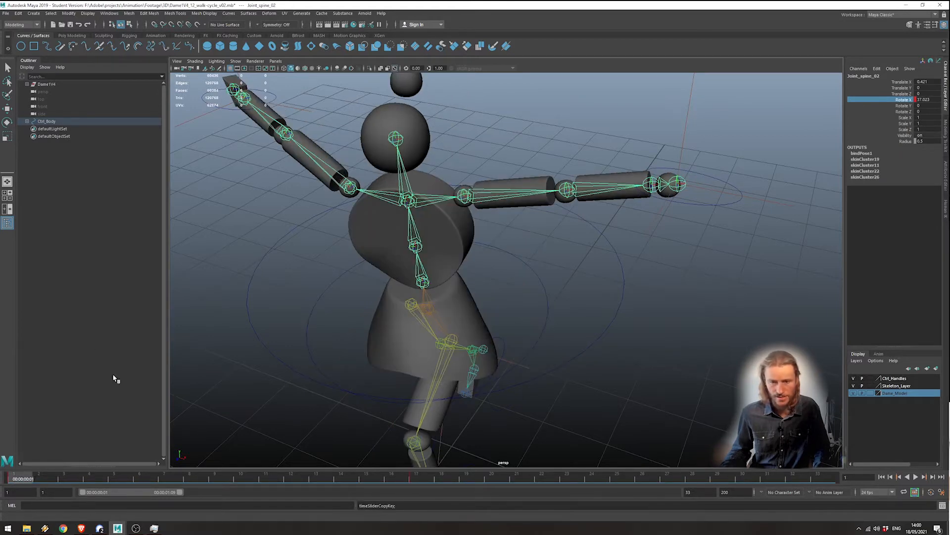
{"action": "left_click", "coordinate": [817, 478]}
{"action": "right_click", "coordinate": [818, 478]}
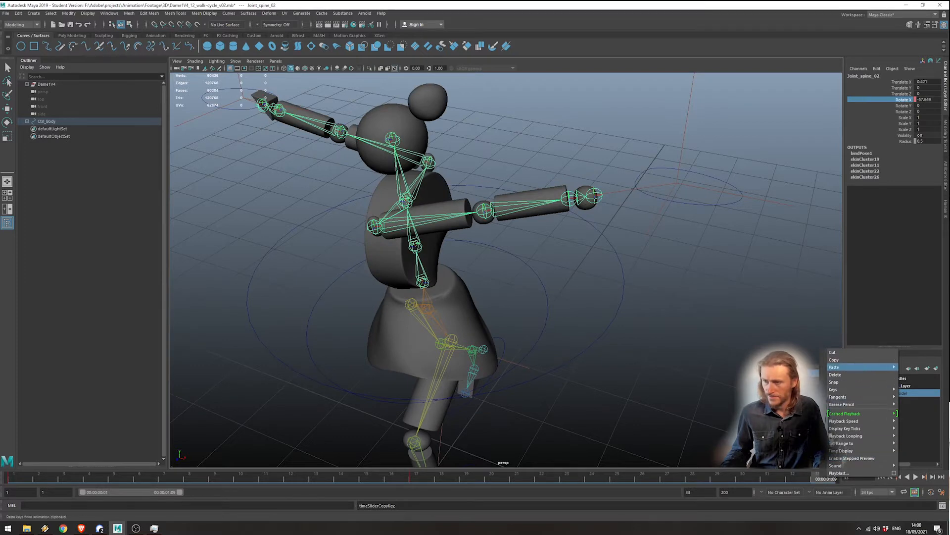
{"action": "left_click", "coordinate": [862, 366]}
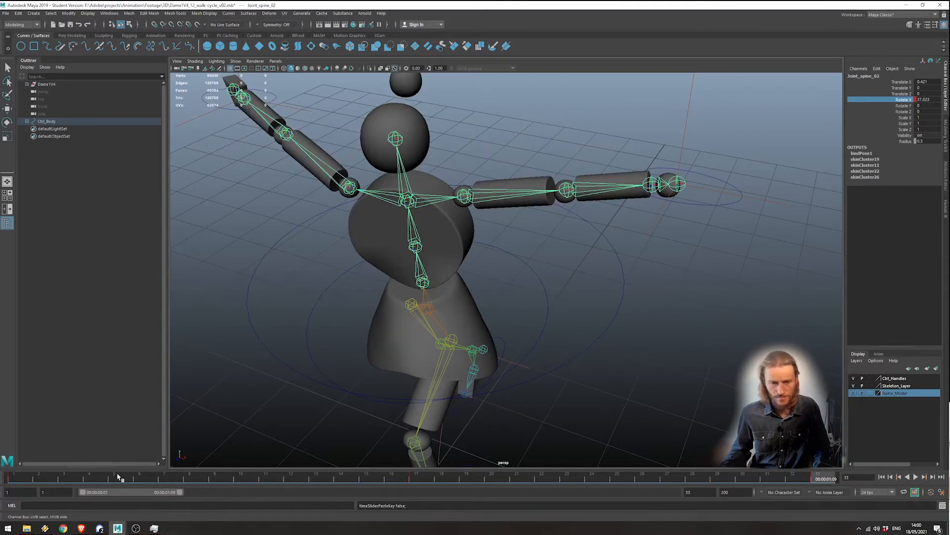
Play the walk cycle from frame 1 in a wider front view to check the upper-body twist
{"action": "left_click", "coordinate": [10, 478]}
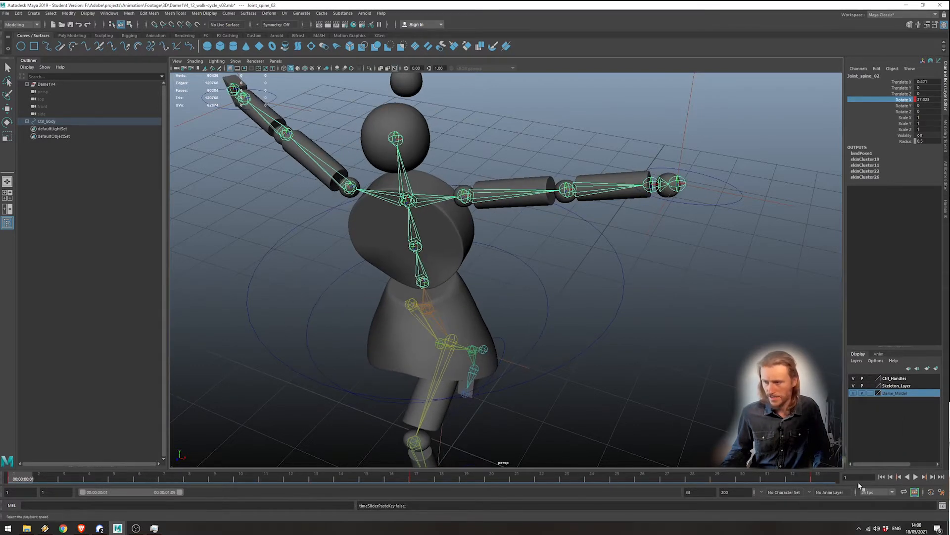
{"action": "scroll", "coordinate": [534, 321], "scroll_direction": "down", "scroll_amount": 4}
{"action": "left_click_drag", "start_coordinate": [535, 321], "coordinate": [545, 368], "text": "alt"}
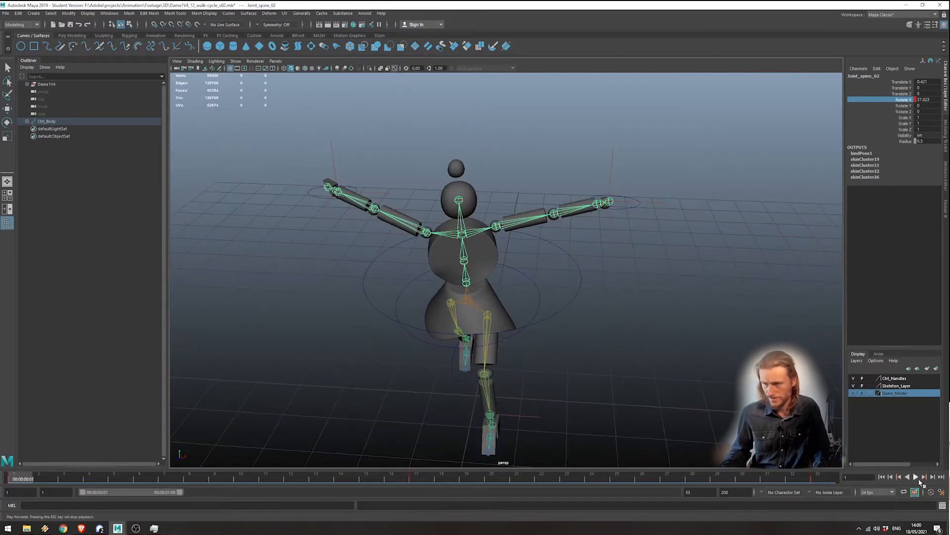
{"action": "left_click", "coordinate": [916, 478]}
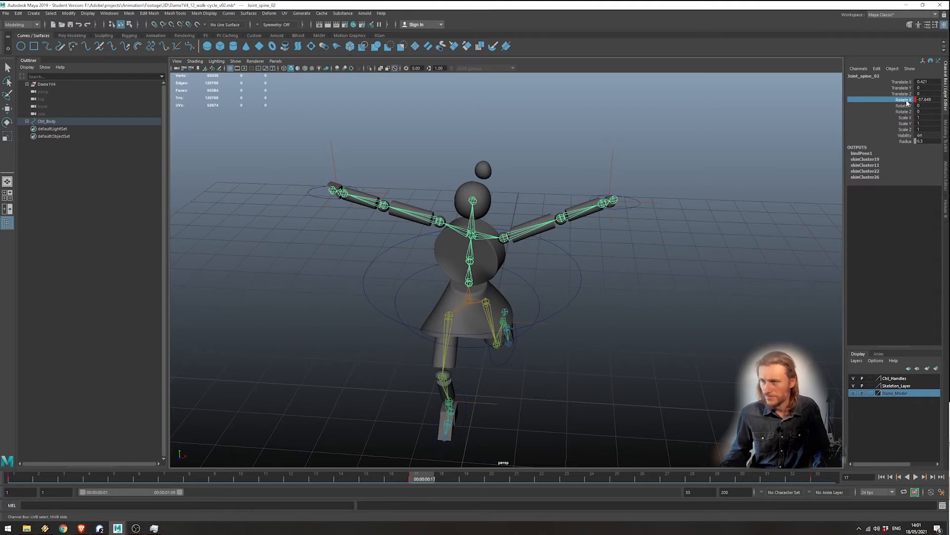
Reduce the chest twist at frame 17 by changing the Rotate X of Joint_spine_02 to about -30.148, and key it
{"action": "middle_click_drag", "start_coordinate": [905, 99], "coordinate": [791, 130]}
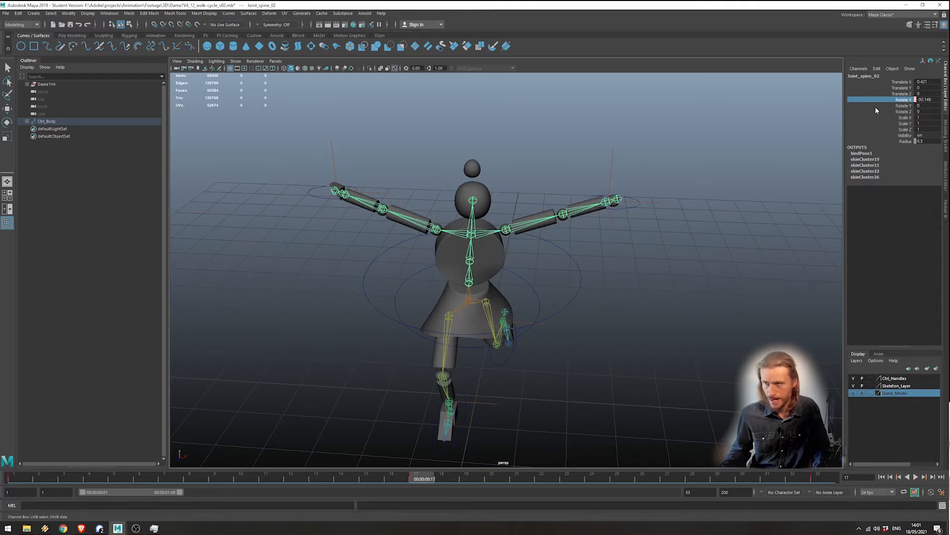
{"action": "left_click", "coordinate": [907, 106]}
{"action": "left_click", "coordinate": [909, 100]}
{"action": "right_click", "coordinate": [909, 100]}
{"action": "left_click", "coordinate": [904, 115]}
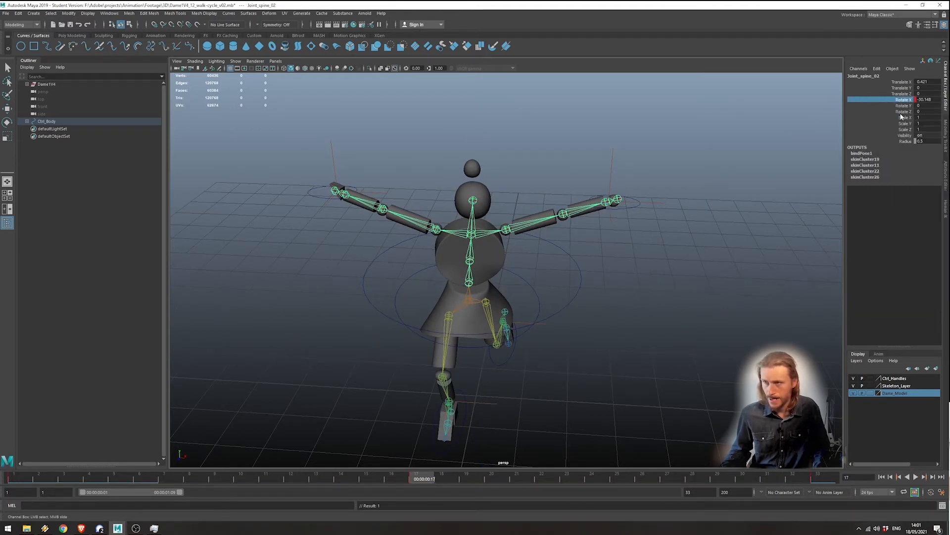
Replay the walk cycle from frame 1 and inspect the hip and shoulder rotation from above
{"action": "key", "text": "alt+v"}
{"action": "left_click_drag", "start_coordinate": [37, 486], "coordinate": [24, 485]}
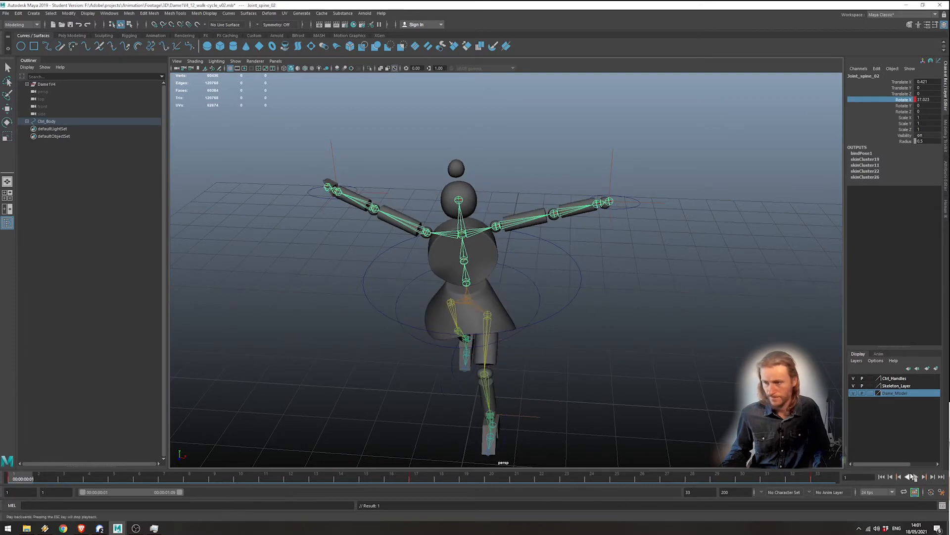
{"action": "left_click", "coordinate": [912, 477]}
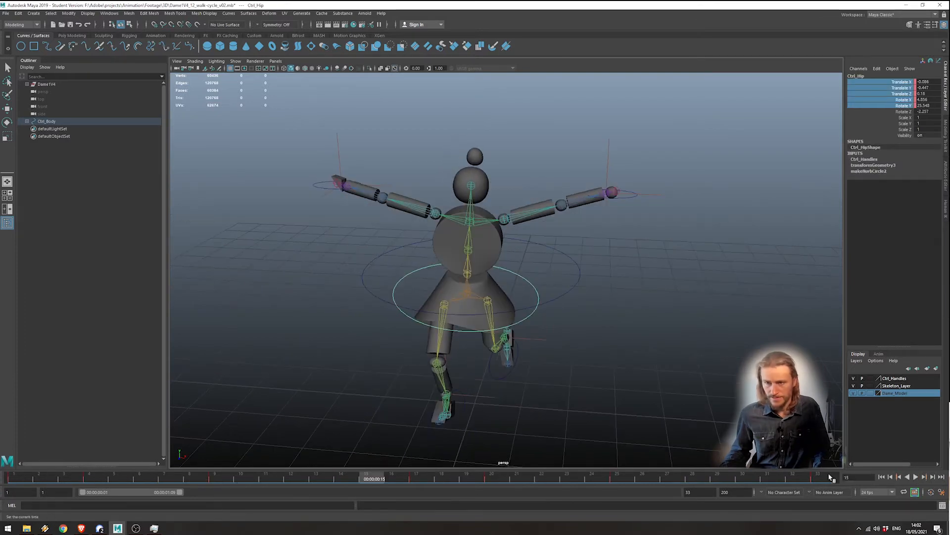
{"action": "left_click_drag", "start_coordinate": [426, 376], "coordinate": [474, 384], "text": "alt"}
{"action": "left_click_drag", "start_coordinate": [492, 348], "coordinate": [436, 418], "text": "alt"}
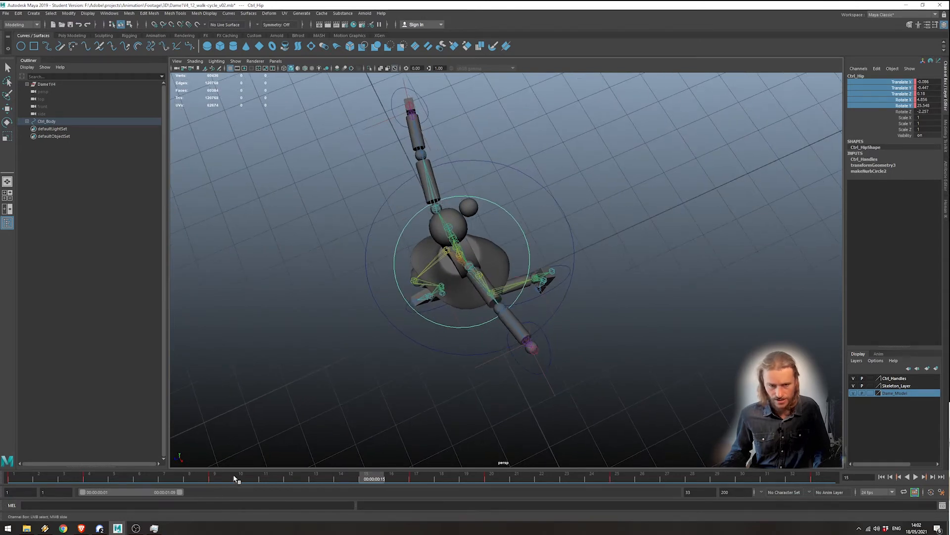
Scrub the walk cycle from above and examine from the front how the hips sit over the supporting leg
{"action": "left_click_drag", "start_coordinate": [235, 479], "coordinate": [324, 484]}
{"action": "left_click_drag", "start_coordinate": [470, 396], "coordinate": [488, 403], "text": "alt"}
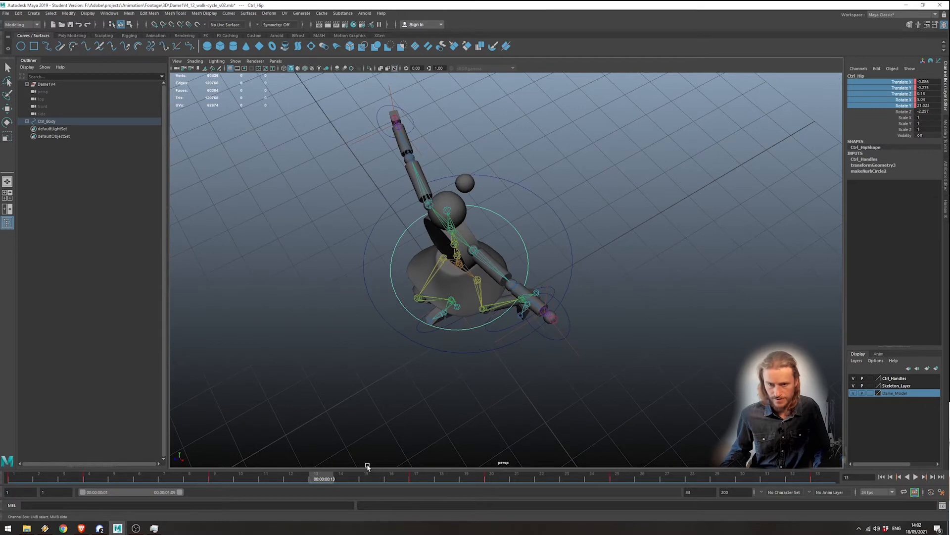
{"action": "left_click_drag", "start_coordinate": [367, 467], "coordinate": [147, 473]}
{"action": "left_click_drag", "start_coordinate": [421, 363], "coordinate": [560, 328], "text": "alt"}
{"action": "scroll", "coordinate": [495, 315], "scroll_direction": "up", "scroll_amount": 4}
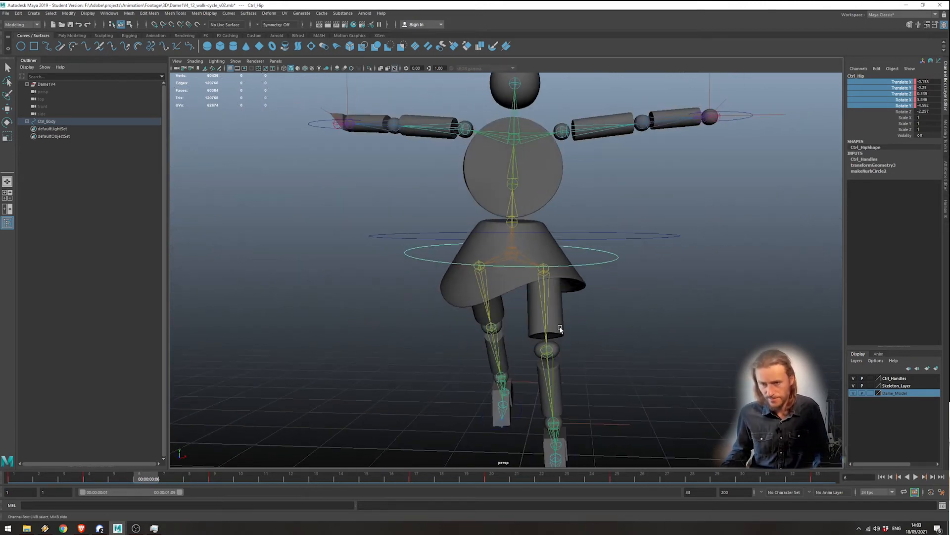
{"action": "scroll", "coordinate": [560, 329], "scroll_direction": "down", "scroll_amount": 1}
{"action": "middle_click_drag", "start_coordinate": [560, 329], "coordinate": [521, 288], "text": "alt"}
{"action": "left_click_drag", "start_coordinate": [520, 288], "coordinate": [512, 297], "text": "alt"}
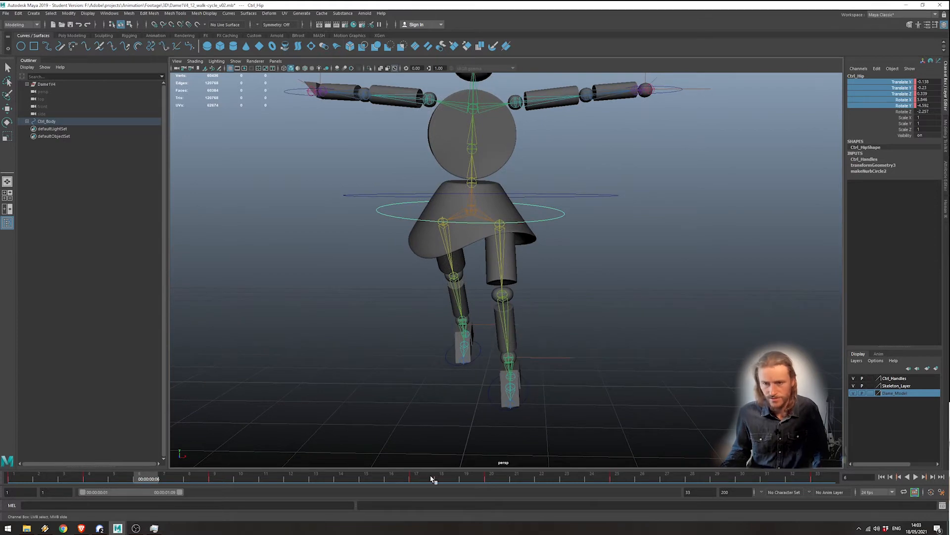
{"action": "middle_click_drag", "start_coordinate": [501, 308], "coordinate": [503, 312], "text": "alt"}
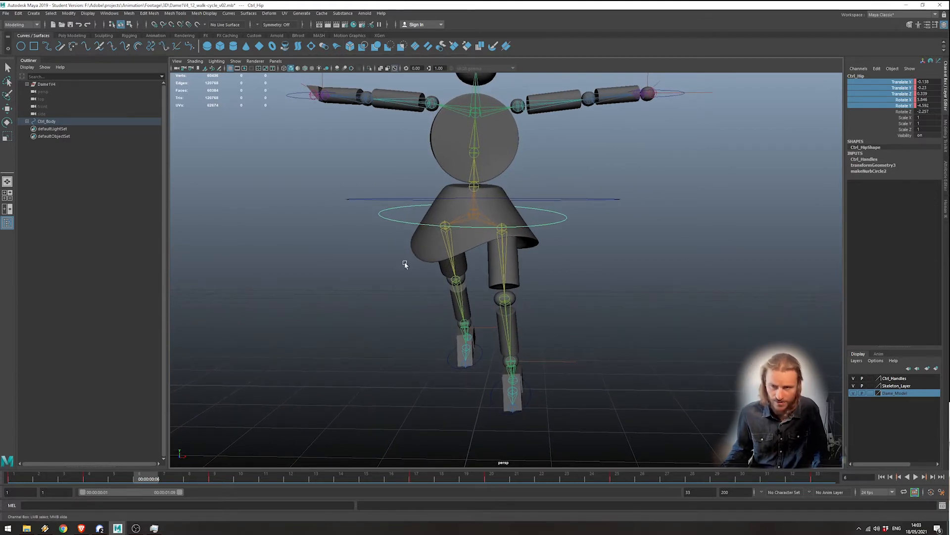
{"action": "mouse_move", "coordinate": [447, 318]}
{"action": "middle_mouse_down", "text": "alt"}
{"action": "mouse_move", "coordinate": [437, 350]}
{"action": "mouse_move", "coordinate": [445, 333]}
{"action": "middle_mouse_up", "text": "alt"}
{"action": "scroll", "coordinate": [437, 351], "scroll_direction": "down", "scroll_amount": 1}
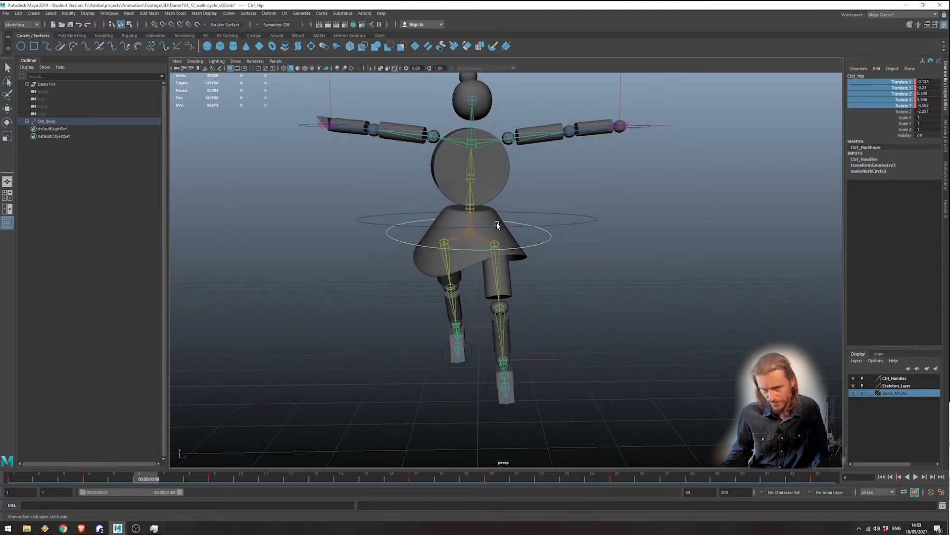
At frame 9, shift Ctrl_Hip sideways over the supporting leg to a Translate X of about 0.059, and key it
{"action": "left_click_drag", "start_coordinate": [249, 483], "coordinate": [217, 483]}
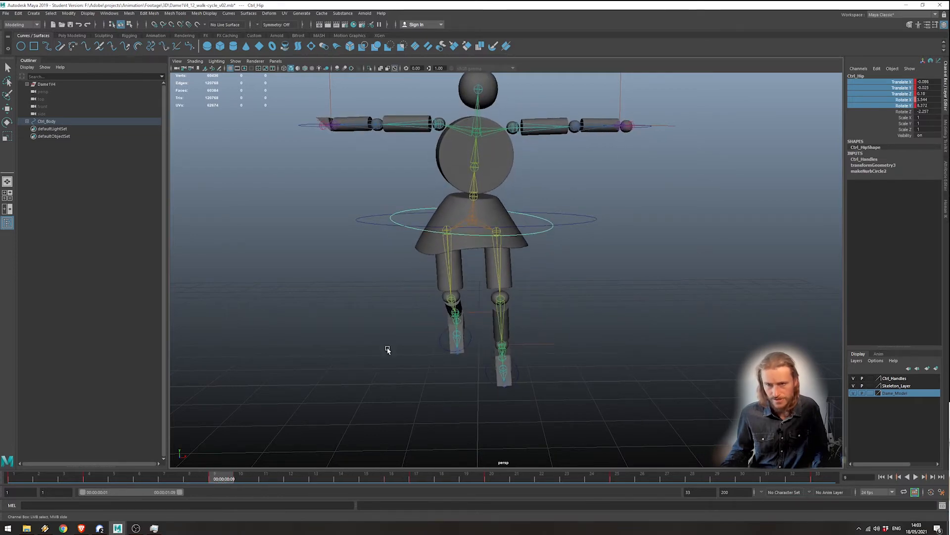
{"action": "key", "text": "w"}
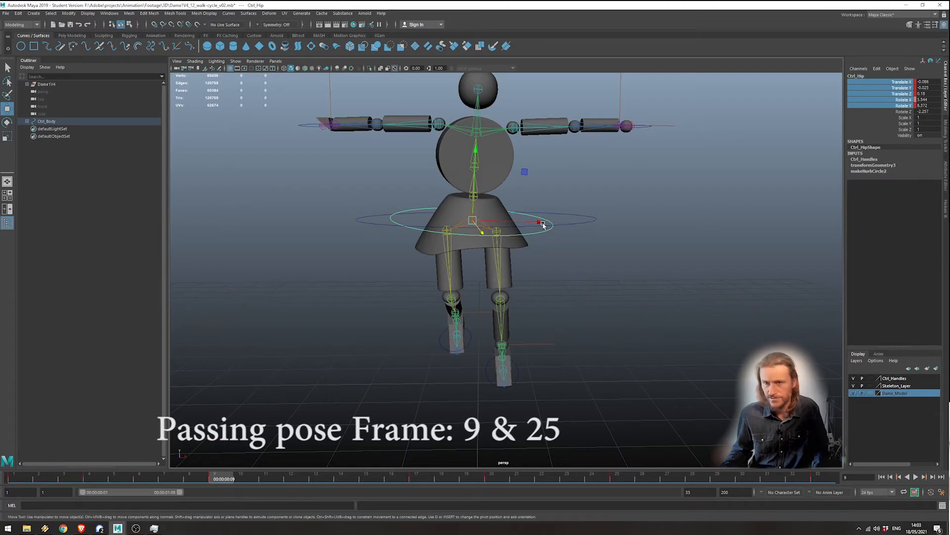
{"action": "left_click_drag", "start_coordinate": [540, 223], "coordinate": [547, 222]}
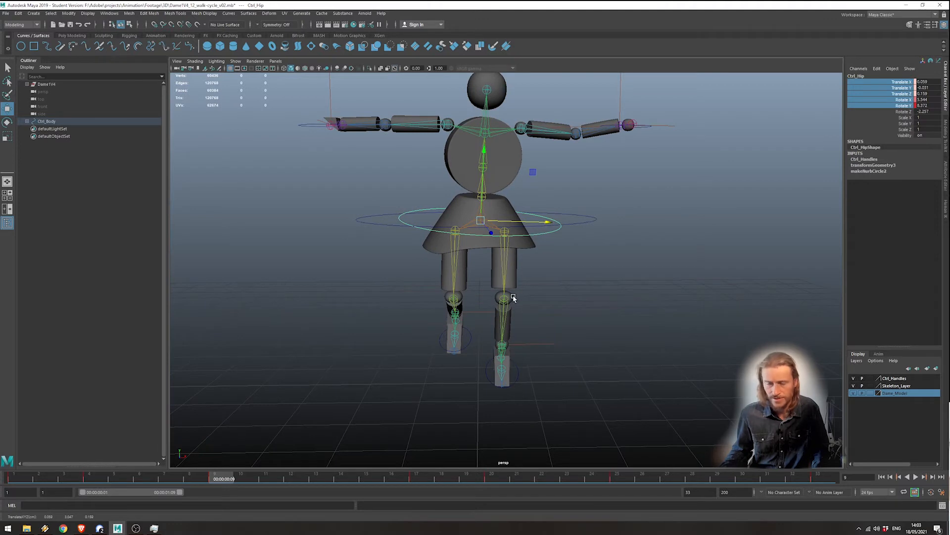
{"action": "right_click", "coordinate": [908, 89]}
{"action": "left_click", "coordinate": [886, 89]}
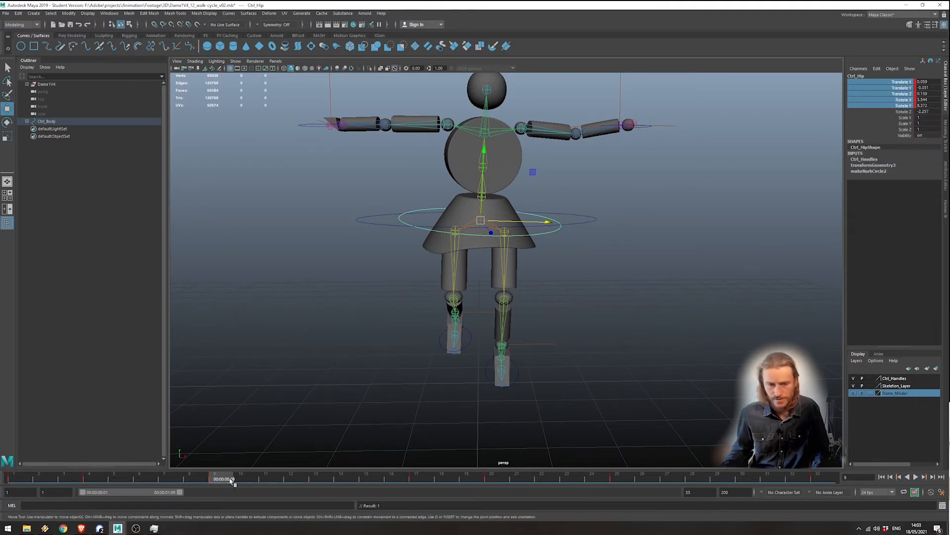
At frame 25, shift Ctrl_Hip towards the opposite supporting leg to a Translate X of about -0.111, and key its translate and rotate channels
{"action": "key", "text": "alt+v"}
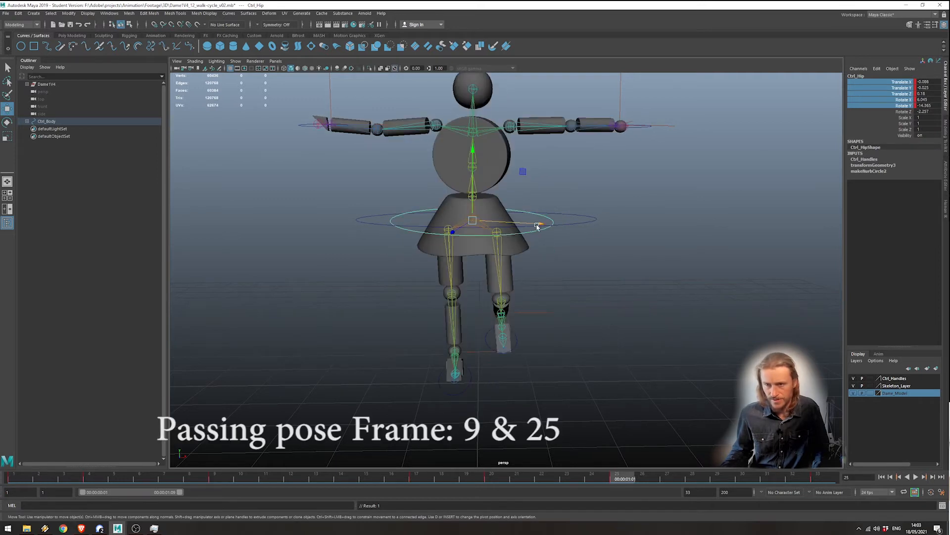
{"action": "left_click_drag", "start_coordinate": [537, 226], "coordinate": [542, 226]}
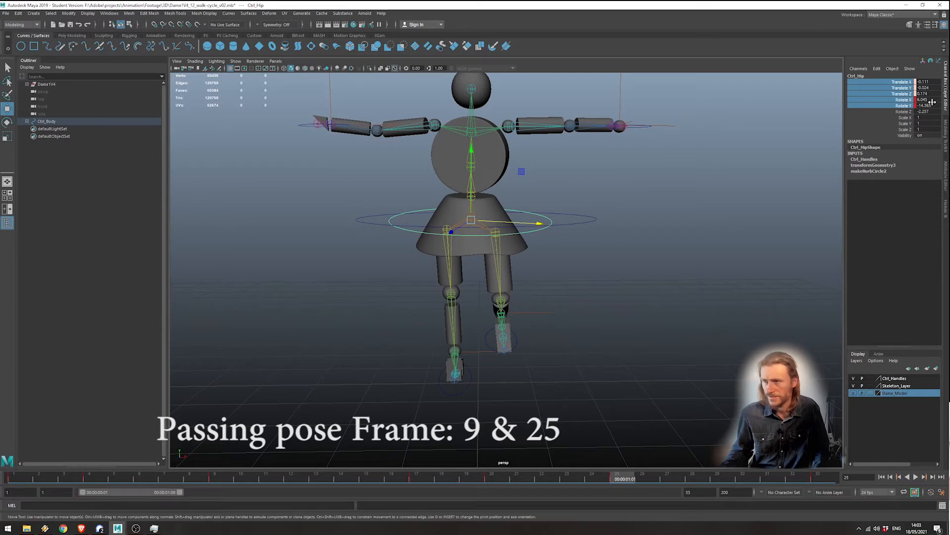
{"action": "left_click_drag", "start_coordinate": [912, 85], "coordinate": [909, 105]}
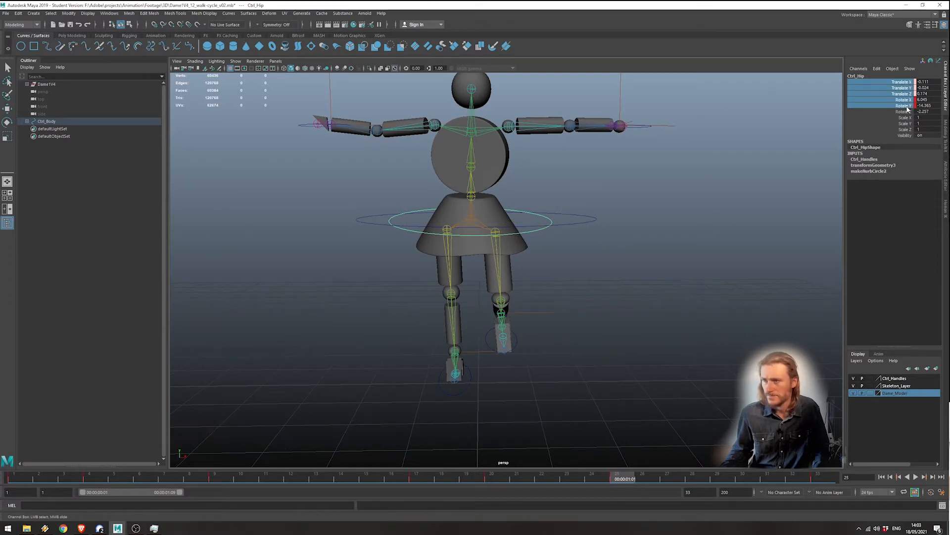
{"action": "right_click", "coordinate": [909, 104]}
{"action": "left_click", "coordinate": [892, 117]}
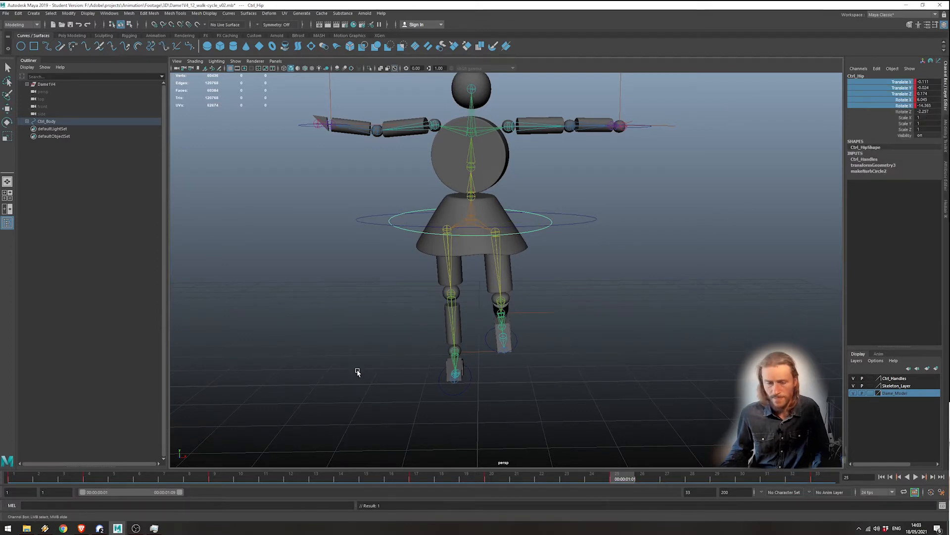
Play and scrub the walk cycle to check the side-to-side hip shift
{"action": "key", "text": "alt+v"}
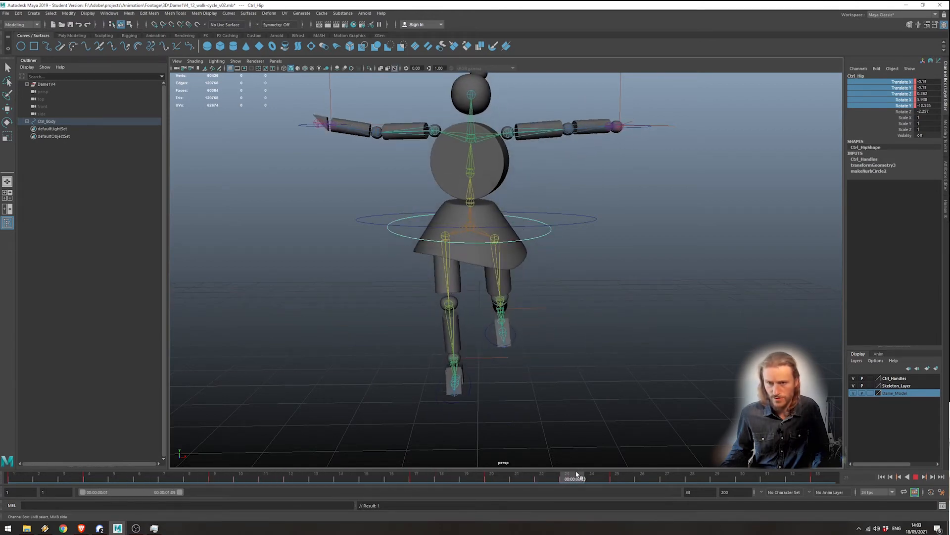
{"action": "mouse_move", "coordinate": [681, 475]}
{"action": "left_mouse_down"}
{"action": "mouse_move", "coordinate": [473, 478]}
{"action": "mouse_move", "coordinate": [422, 490]}
{"action": "mouse_move", "coordinate": [553, 488]}
{"action": "mouse_move", "coordinate": [301, 480]}
{"action": "mouse_move", "coordinate": [338, 477]}
{"action": "left_mouse_up"}
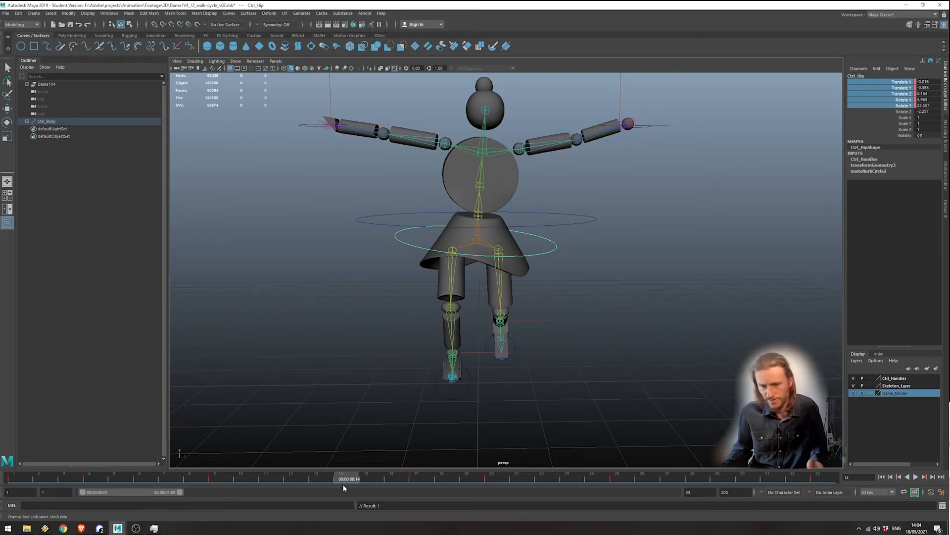
{"action": "key", "text": "alt+v"}
{"action": "left_click", "coordinate": [79, 478]}
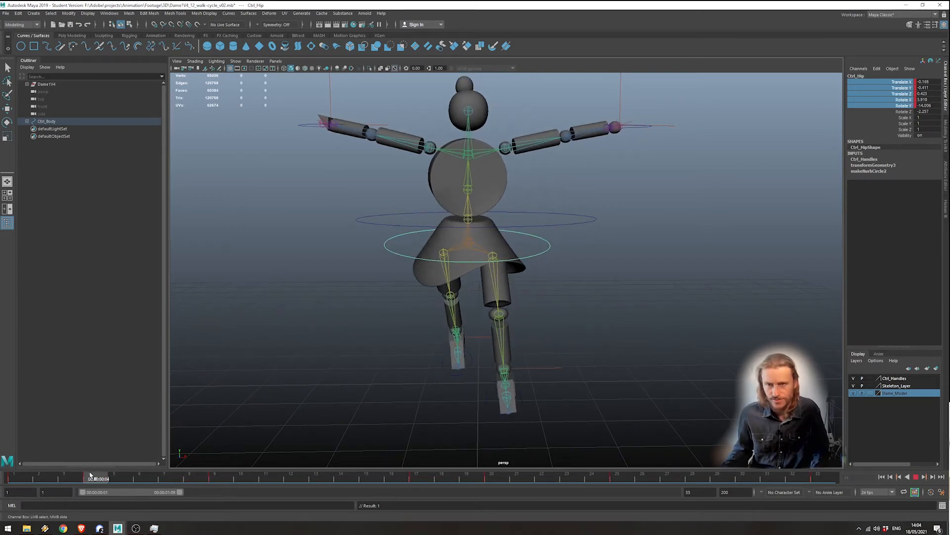
At frame 9, tilt Joint_spine_02 sideways to a Rotate Z of about -4.689, and key its rotation channels
{"action": "left_click_drag", "start_coordinate": [90, 478], "coordinate": [217, 477]}
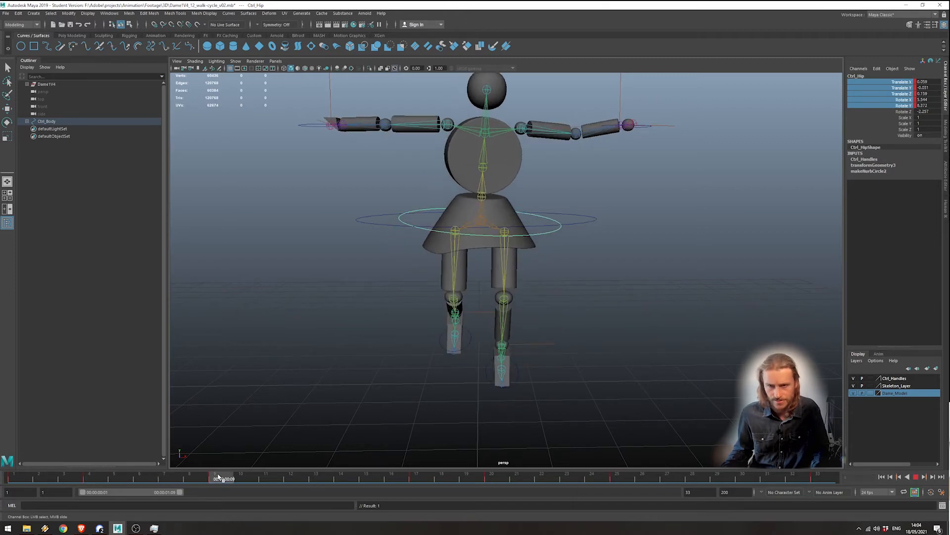
{"action": "left_click", "coordinate": [484, 196]}
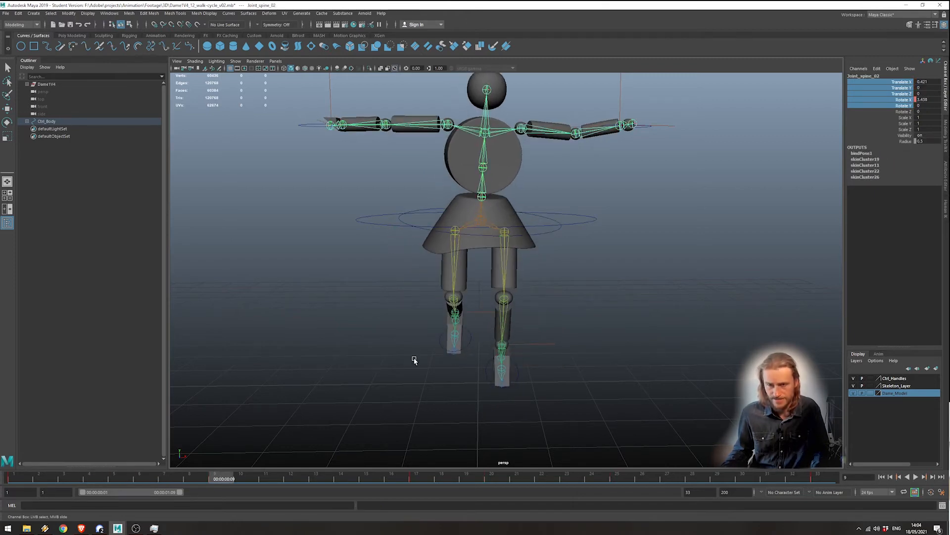
{"action": "key", "text": "alt+v"}
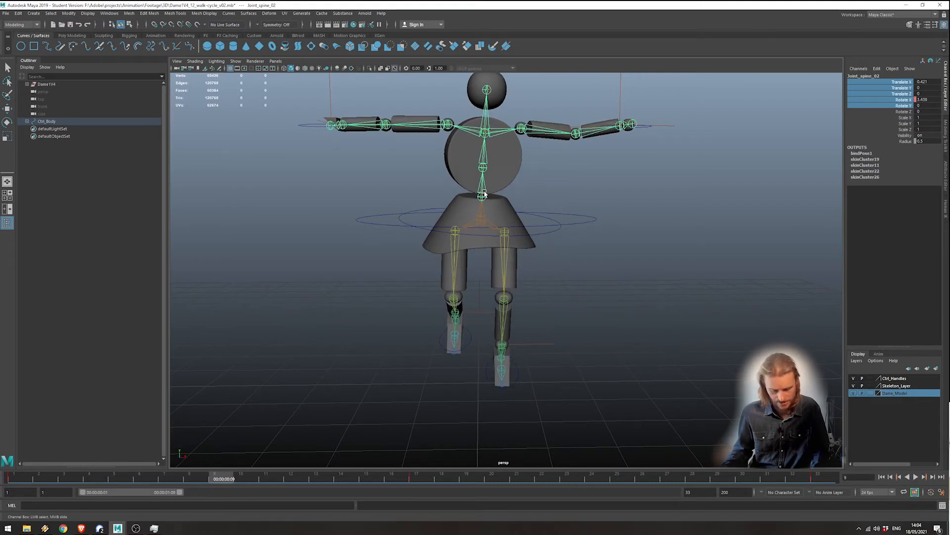
{"action": "key", "text": "e"}
{"action": "left_click_drag", "start_coordinate": [440, 151], "coordinate": [429, 156]}
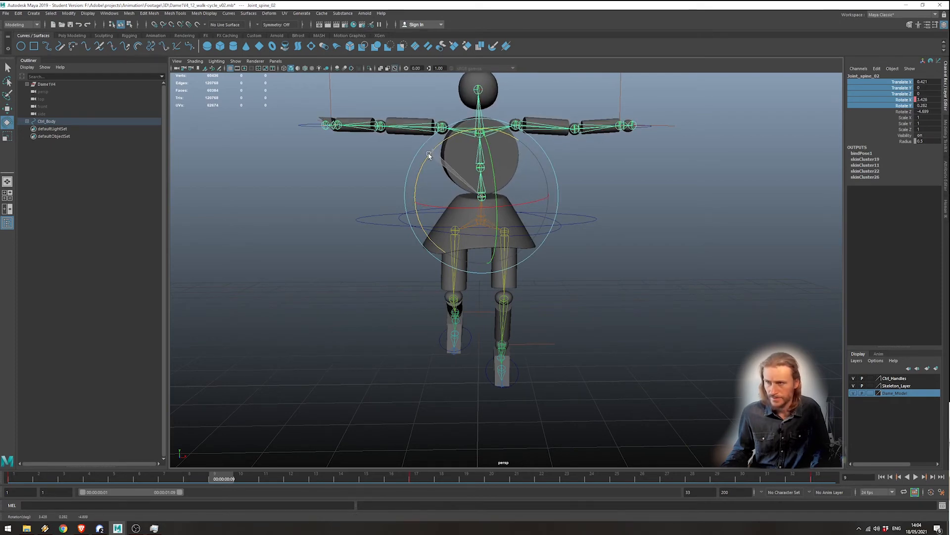
{"action": "left_click_drag", "start_coordinate": [903, 100], "coordinate": [908, 106]}
{"action": "right_click", "coordinate": [908, 112]}
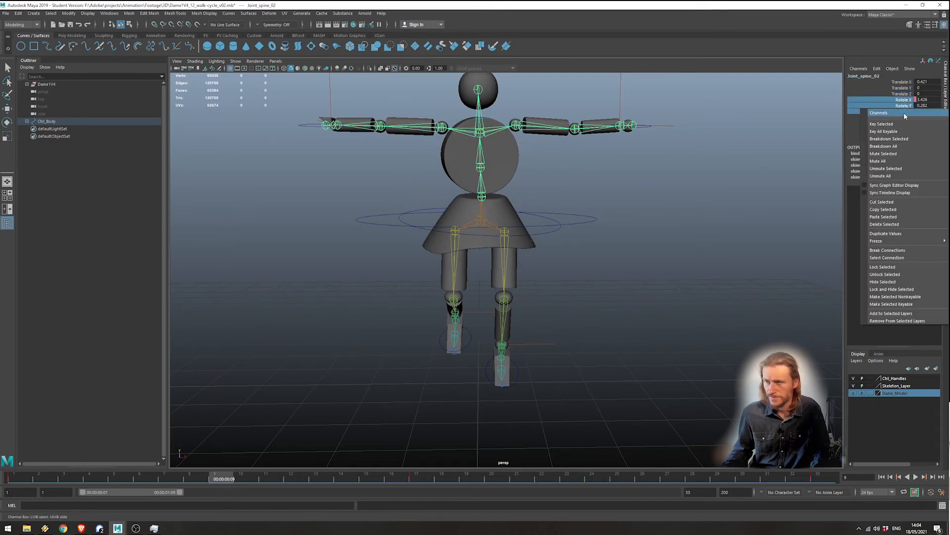
{"action": "left_click", "coordinate": [900, 125]}
At frame 25, tilt Joint_spine_02 the opposite way to a Rotate Z of about 3.768, and key its rotation channels
{"action": "left_click_drag", "start_coordinate": [36, 481], "coordinate": [619, 483]}
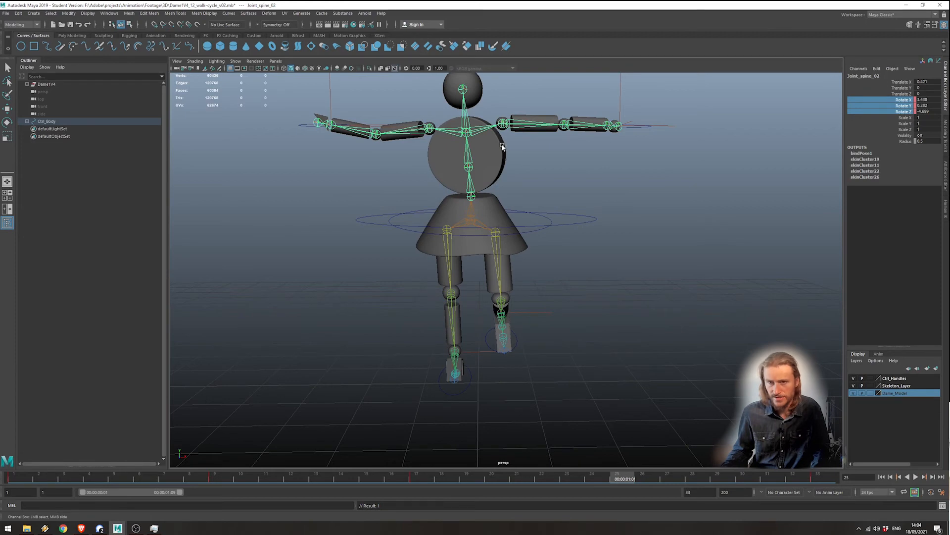
{"action": "key", "text": "e"}
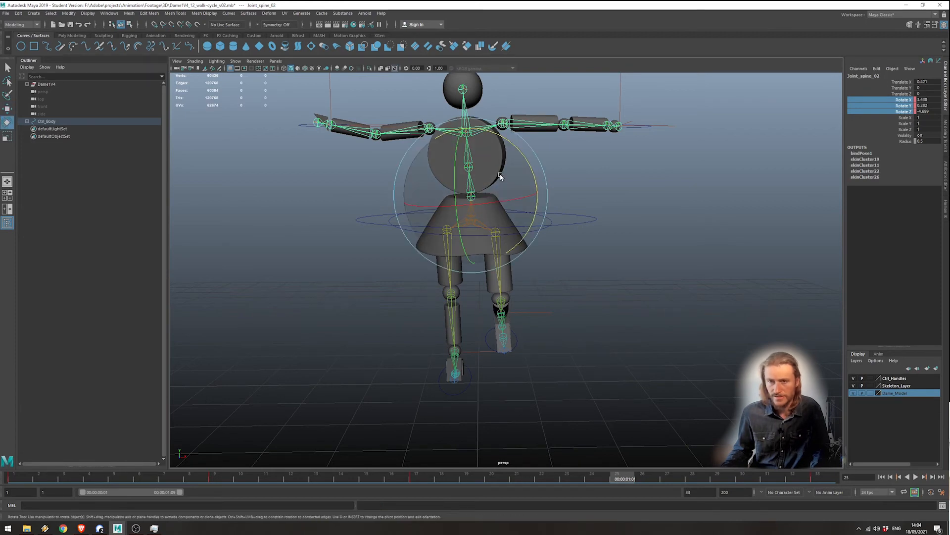
{"action": "left_click_drag", "start_coordinate": [520, 155], "coordinate": [527, 161]}
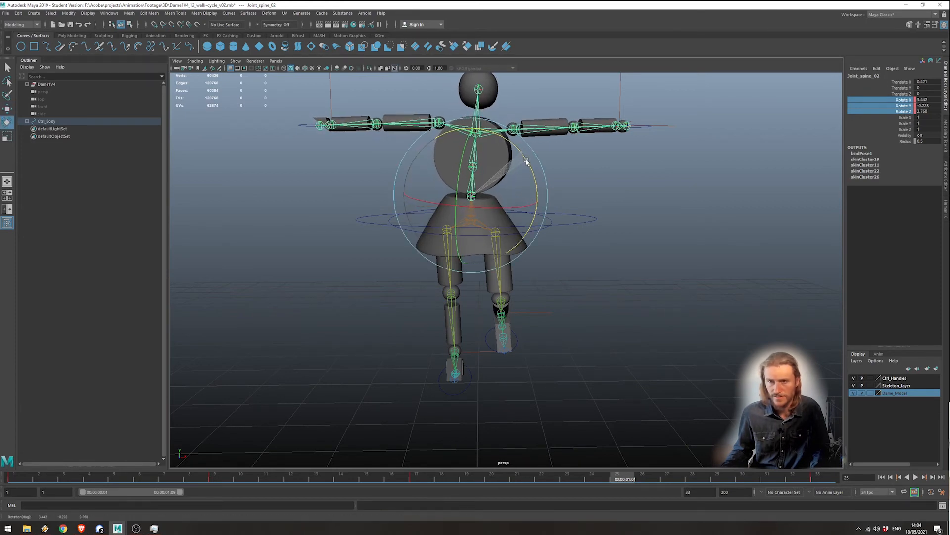
{"action": "right_click", "coordinate": [617, 475]}
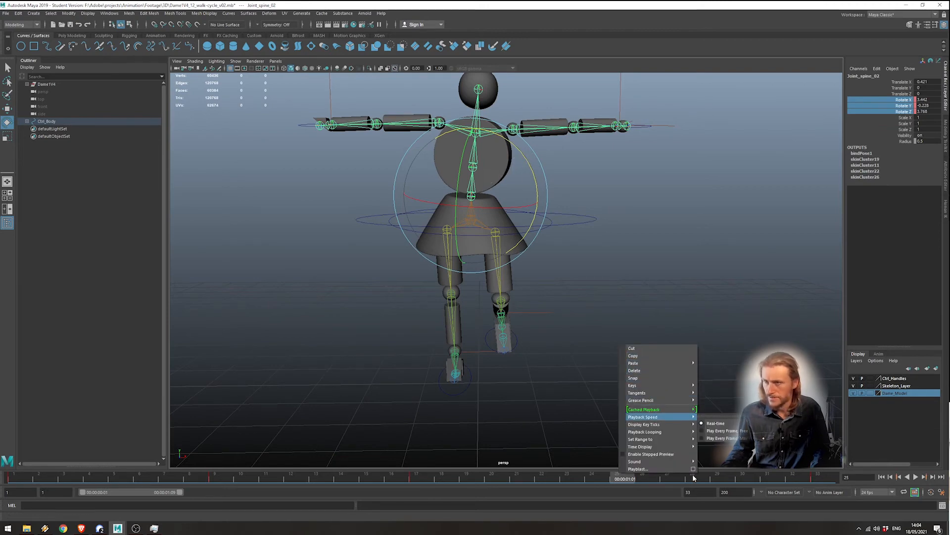
{"action": "left_click", "coordinate": [626, 477]}
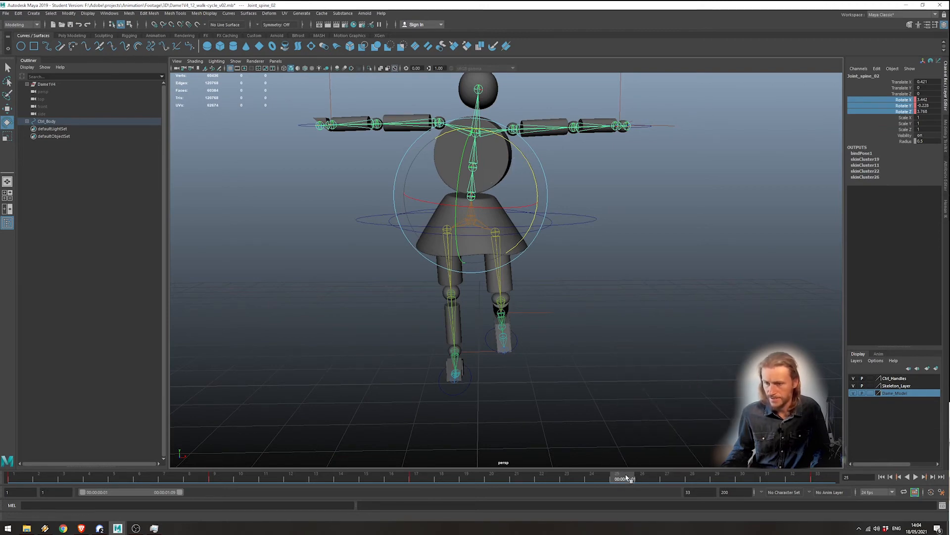
{"action": "right_click", "coordinate": [906, 102]}
{"action": "left_click", "coordinate": [905, 111]}
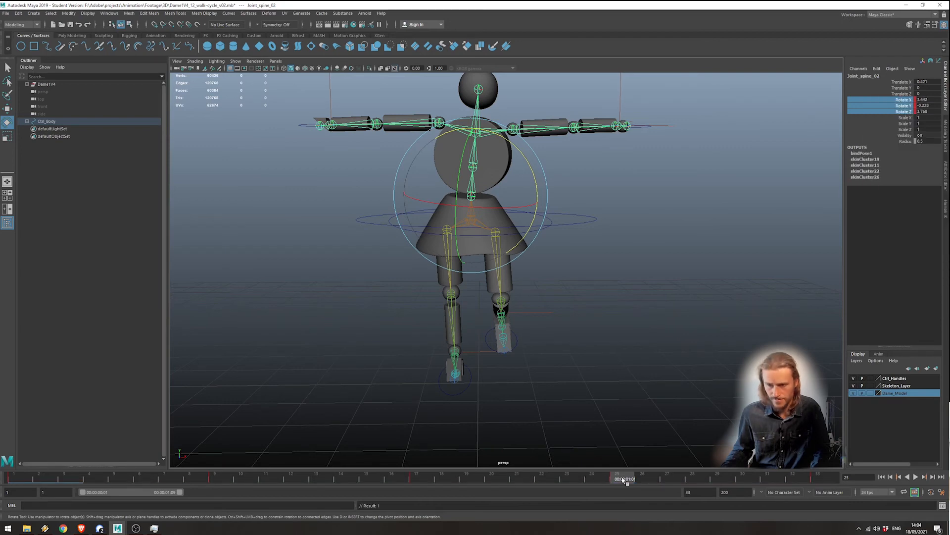
End the playback range at frame 32, and play and scrub the walk cycle from frame 1 to check the loop
{"action": "left_click_drag", "start_coordinate": [625, 481], "coordinate": [11, 477]}
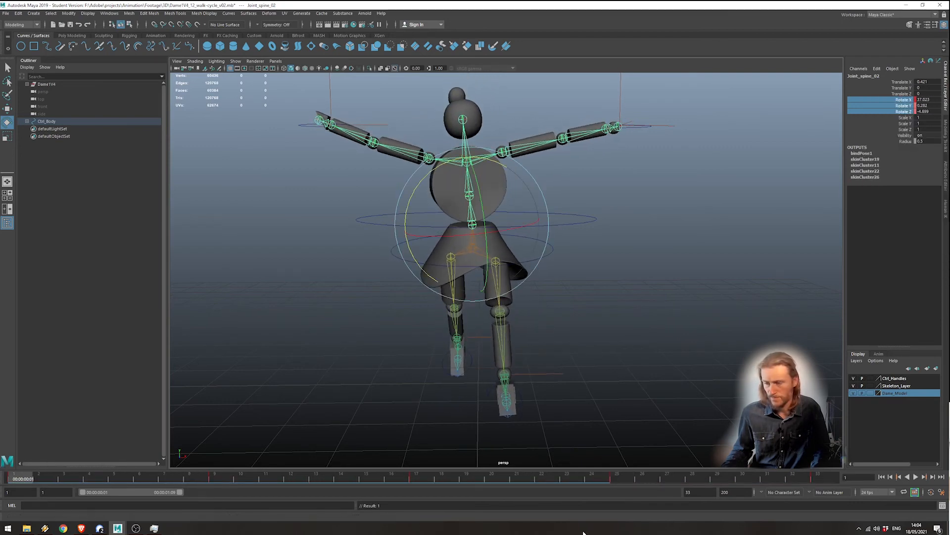
{"action": "left_click", "coordinate": [916, 477]}
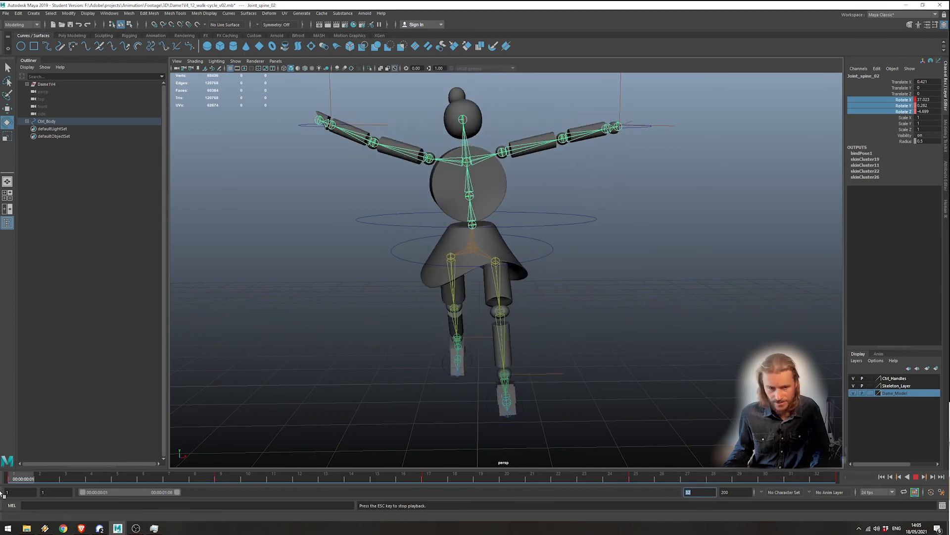
{"action": "left_click_drag", "start_coordinate": [294, 478], "coordinate": [174, 477]}
{"action": "left_click_drag", "start_coordinate": [237, 475], "coordinate": [317, 474]}
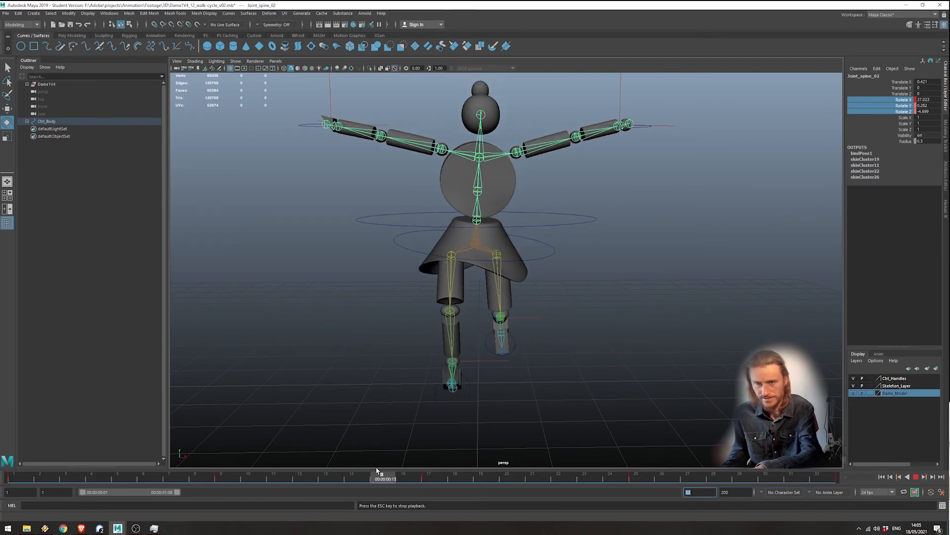
{"action": "left_click_drag", "start_coordinate": [377, 471], "coordinate": [813, 488]}
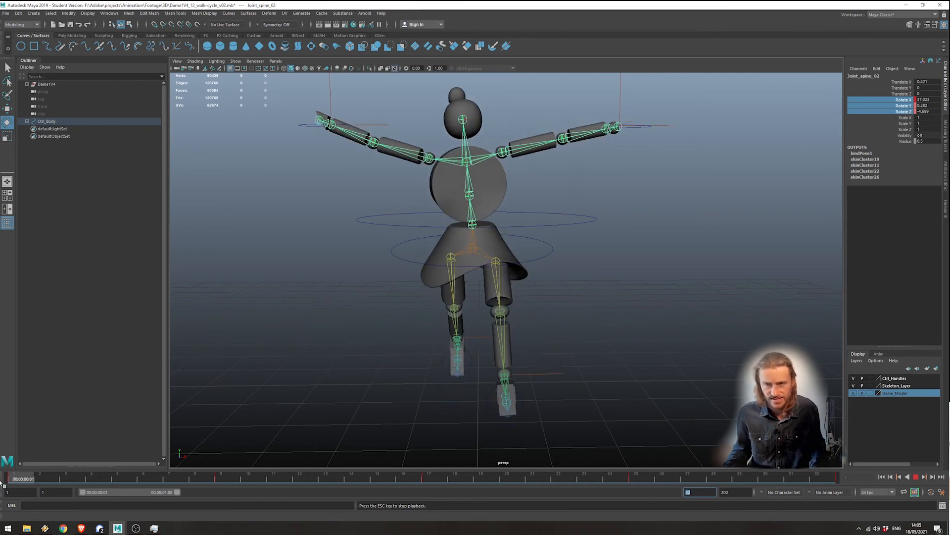
{"action": "left_click", "coordinate": [60, 475]}
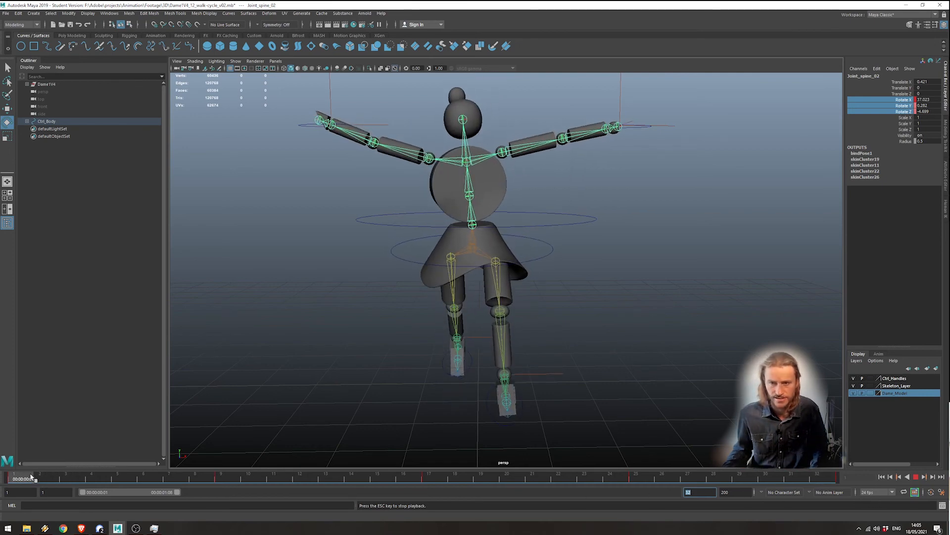
{"action": "left_click_drag", "start_coordinate": [58, 474], "coordinate": [441, 482]}
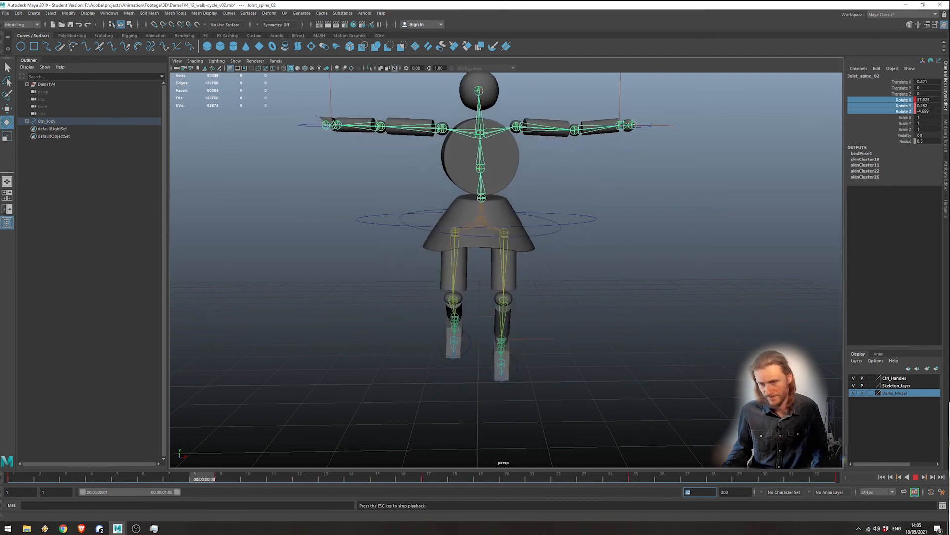
Inspect the playing walk cycle from a three-quarter view, stop it at frame 1 and deselect the spine joint
{"action": "left_click_drag", "start_coordinate": [660, 323], "coordinate": [630, 297], "text": "alt"}
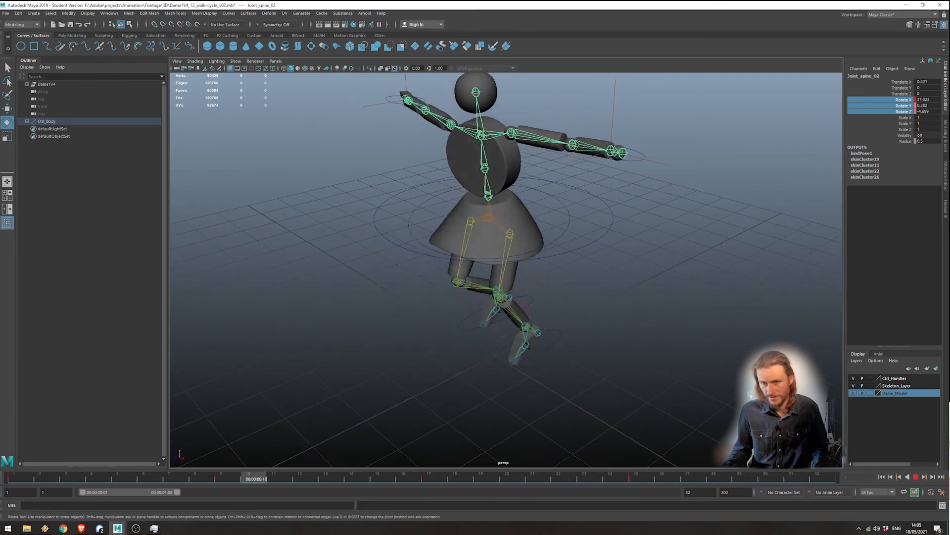
{"action": "key", "text": "Escape"}
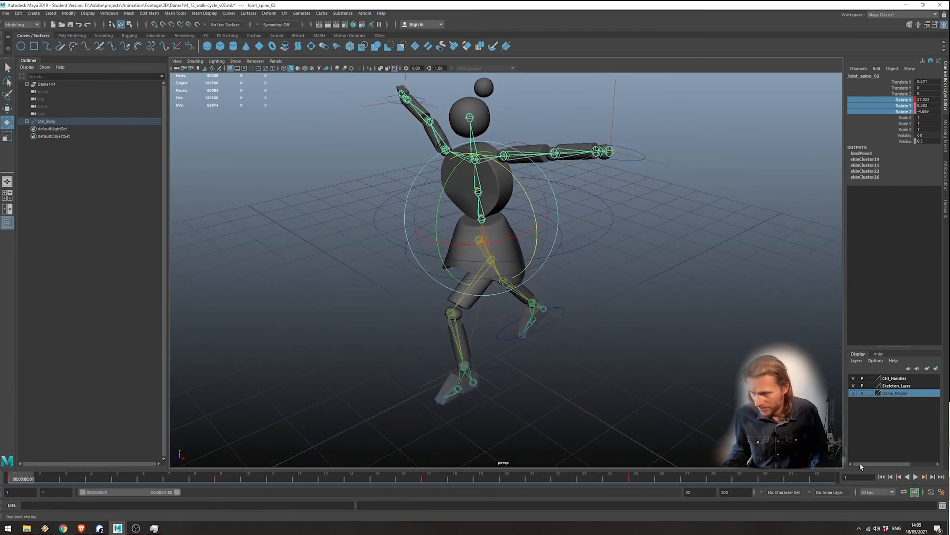
{"action": "left_click", "coordinate": [593, 358]}
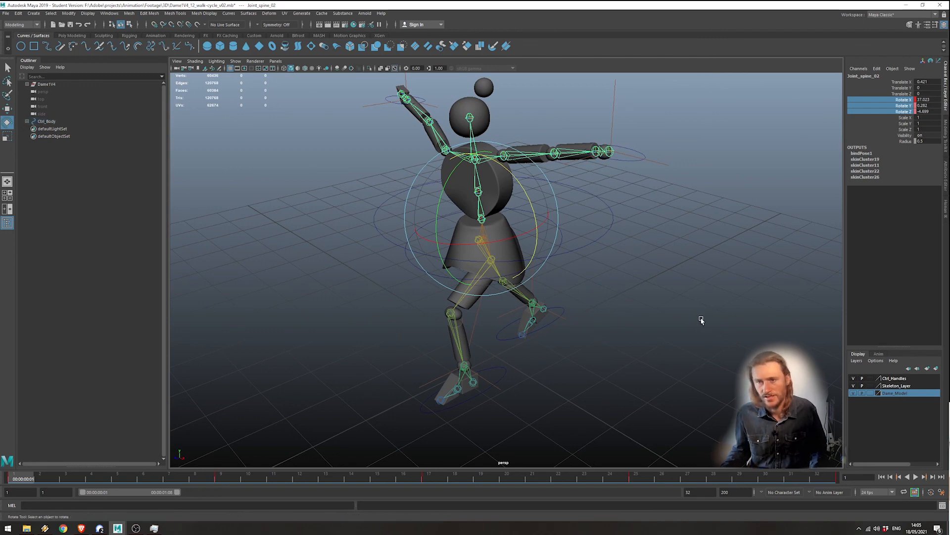
{"action": "left_click_drag", "start_coordinate": [700, 322], "coordinate": [582, 309], "text": "alt"}
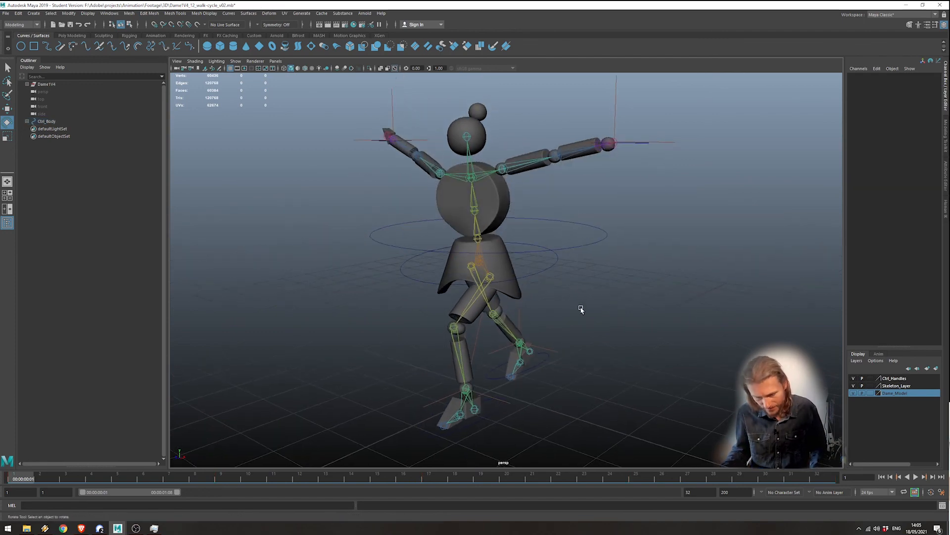